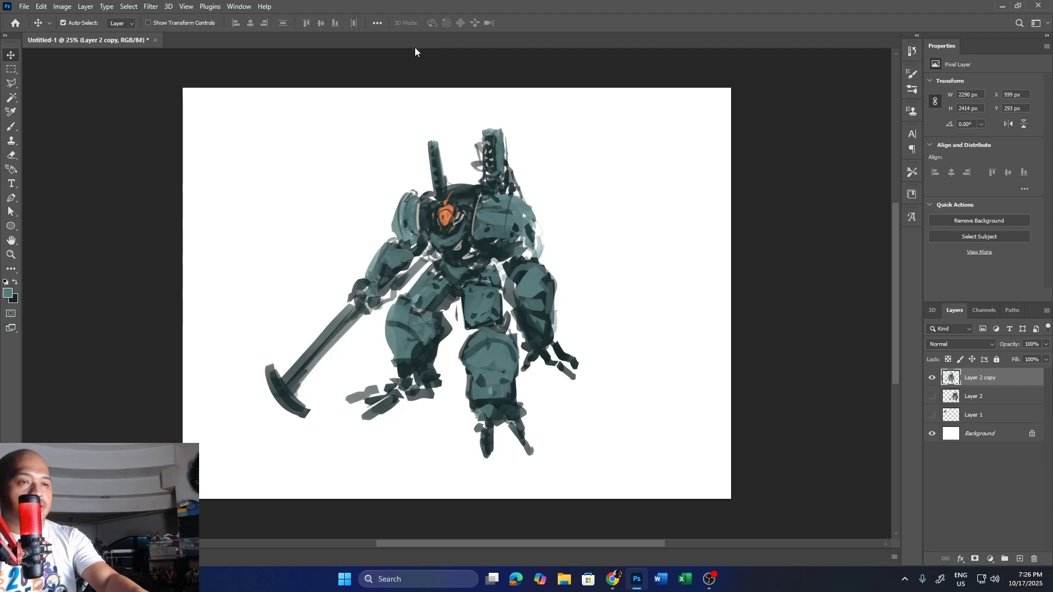
# - Flip the robot on Layer 2 copy horizontally, try a slight rotation, and flip it back to its original direction
pyautogui.hotkey('ctrl', 't')
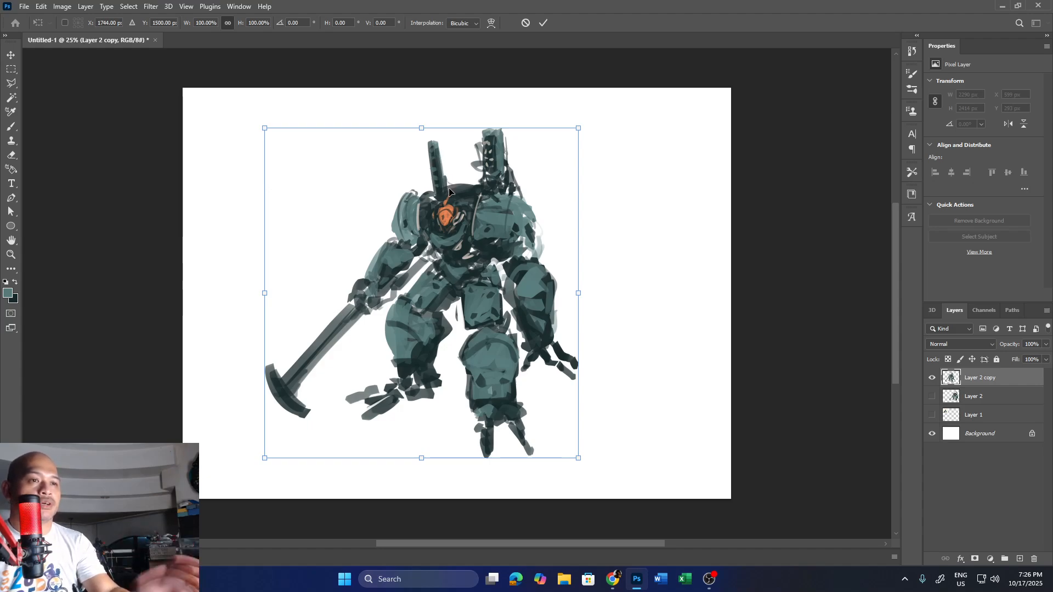
pyautogui.rightClick(481, 228)
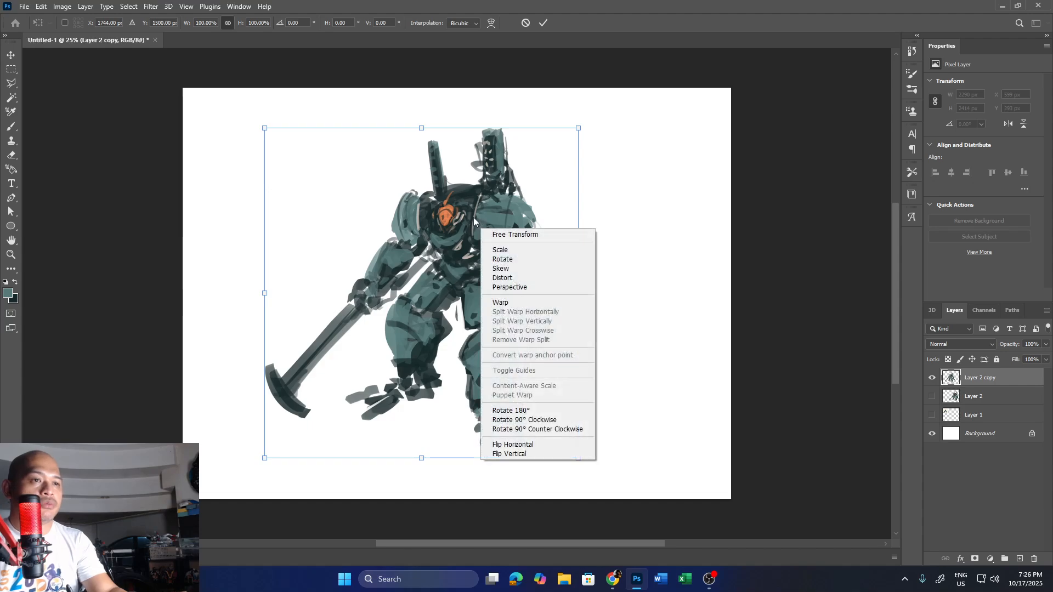
pyautogui.click(550, 444)
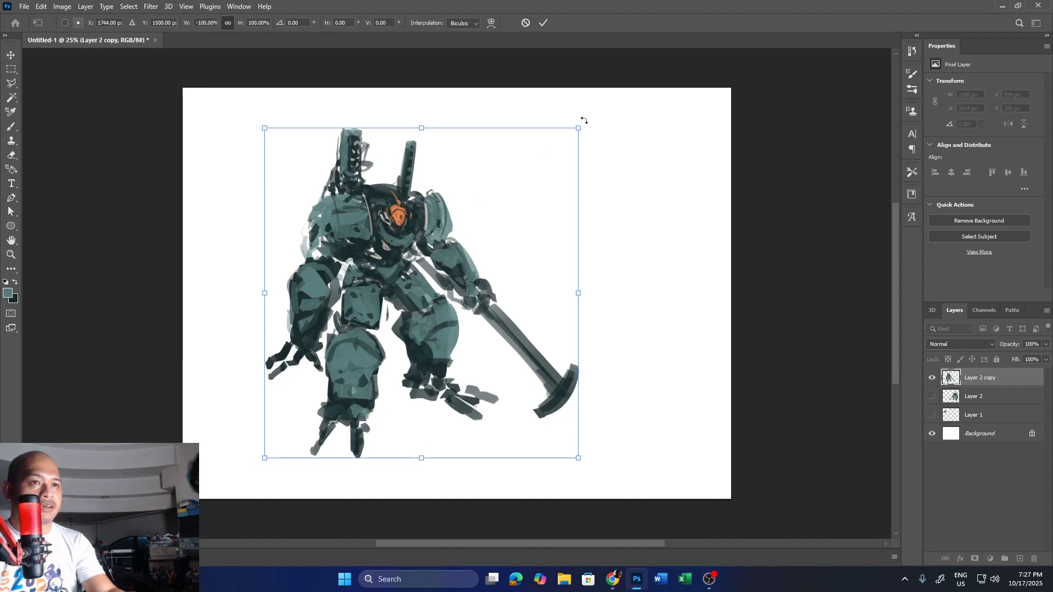
pyautogui.moveTo(584, 119); pyautogui.dragTo(611, 198)
pyautogui.hotkey('ctrl', 'z')
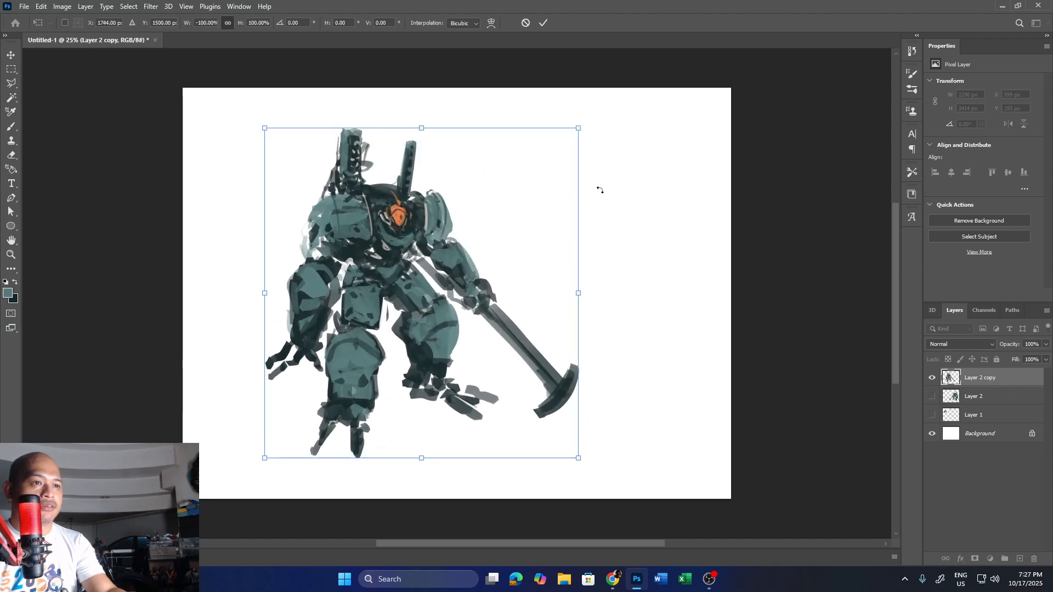
pyautogui.rightClick(546, 169)
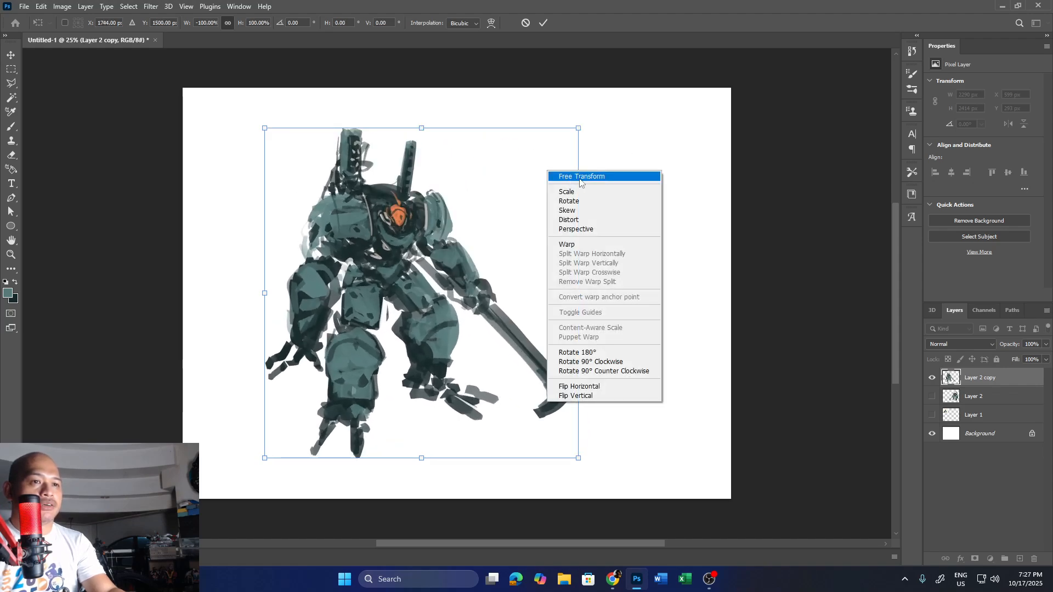
pyautogui.click(604, 387)
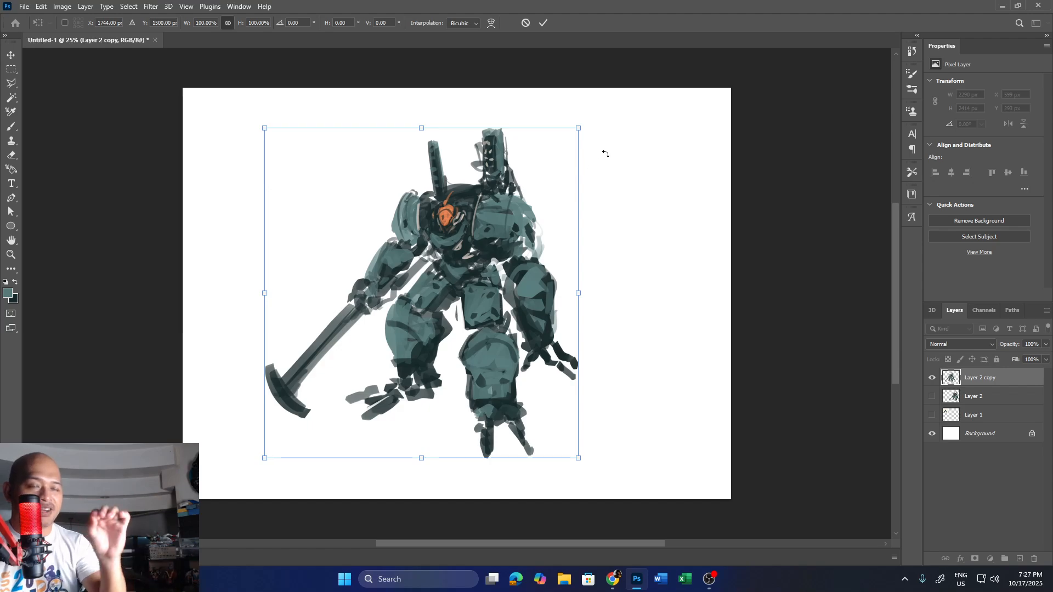
# - Mirror the robot horizontally once more to check the pose, and undo the flip
pyautogui.rightClick(549, 200)
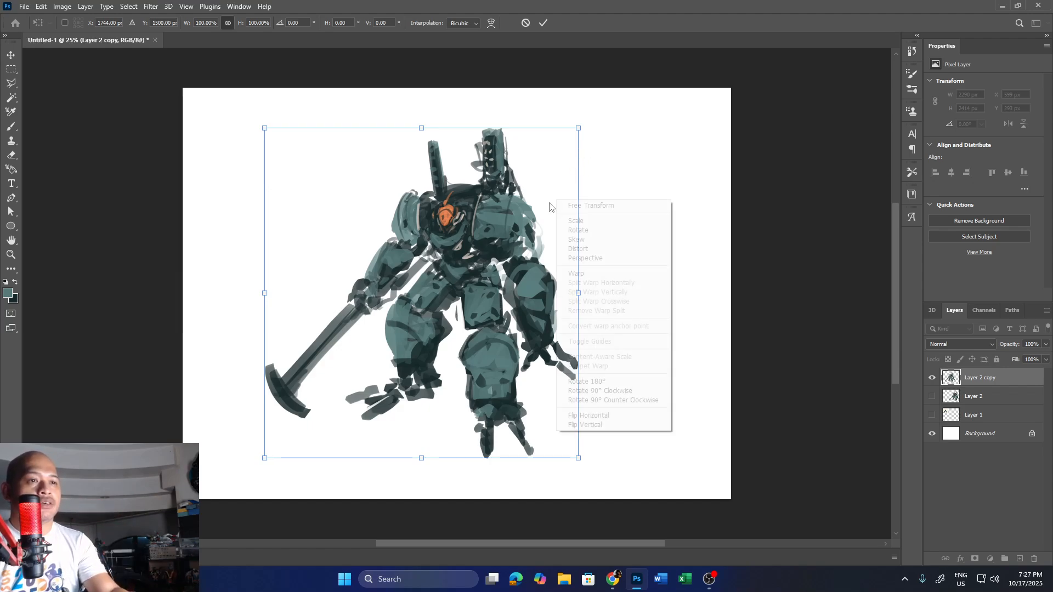
pyautogui.click(603, 415)
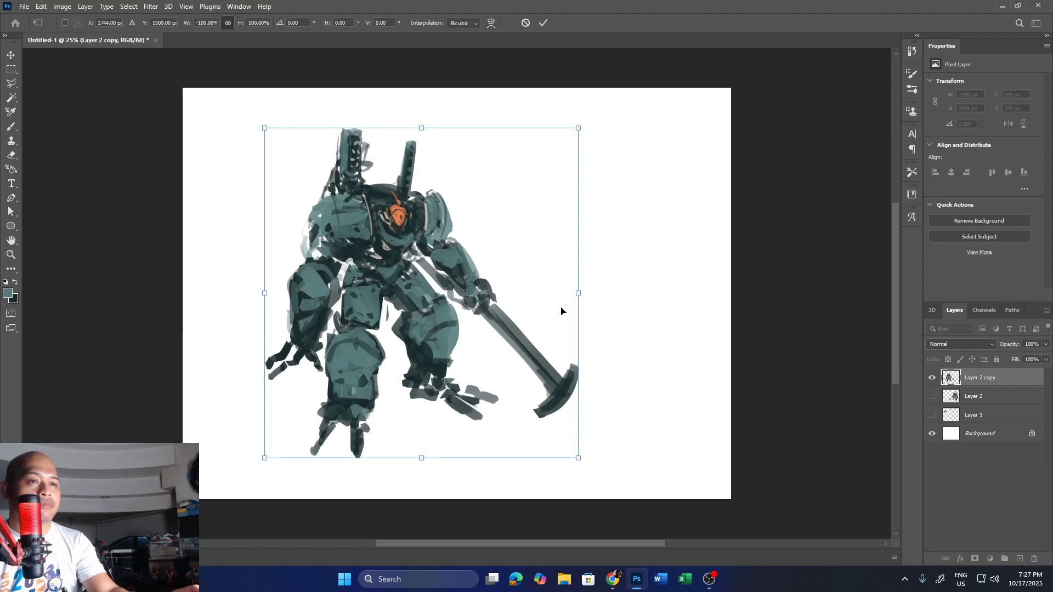
pyautogui.hotkey('ctrl', 'z')
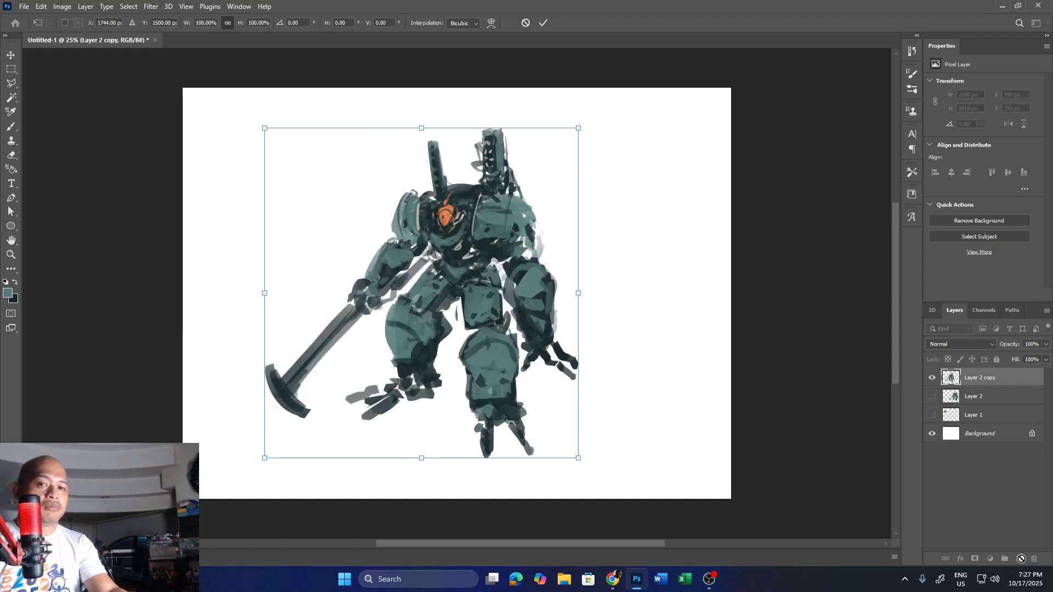
pyautogui.press('Return')
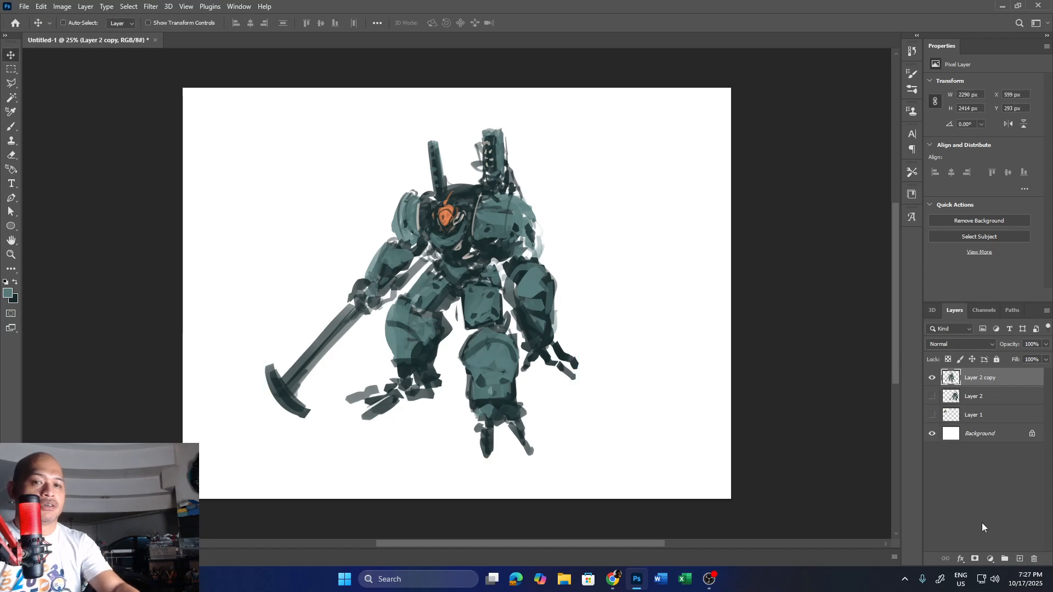
# - Add a new layer and paint a straight dark horizon line across the full canvas at the robot's feet
pyautogui.click(1019, 558)
pyautogui.press('b')
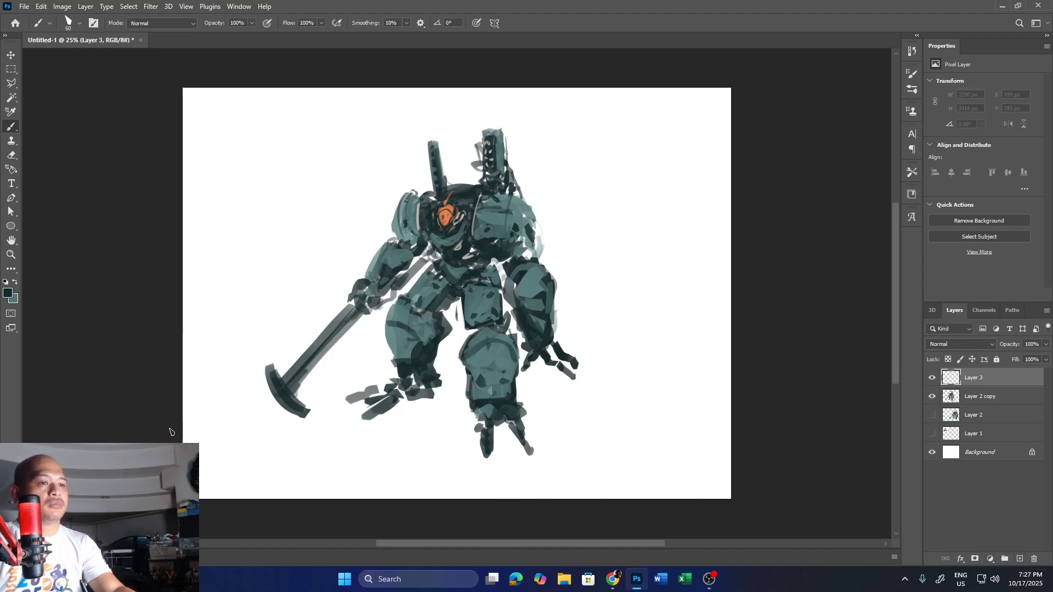
pyautogui.moveTo(183, 432); pyautogui.dragTo(818, 414)
pyautogui.hotkey('ctrl', 'z')
pyautogui.moveTo(183, 404); pyautogui.dragTo(860, 393)
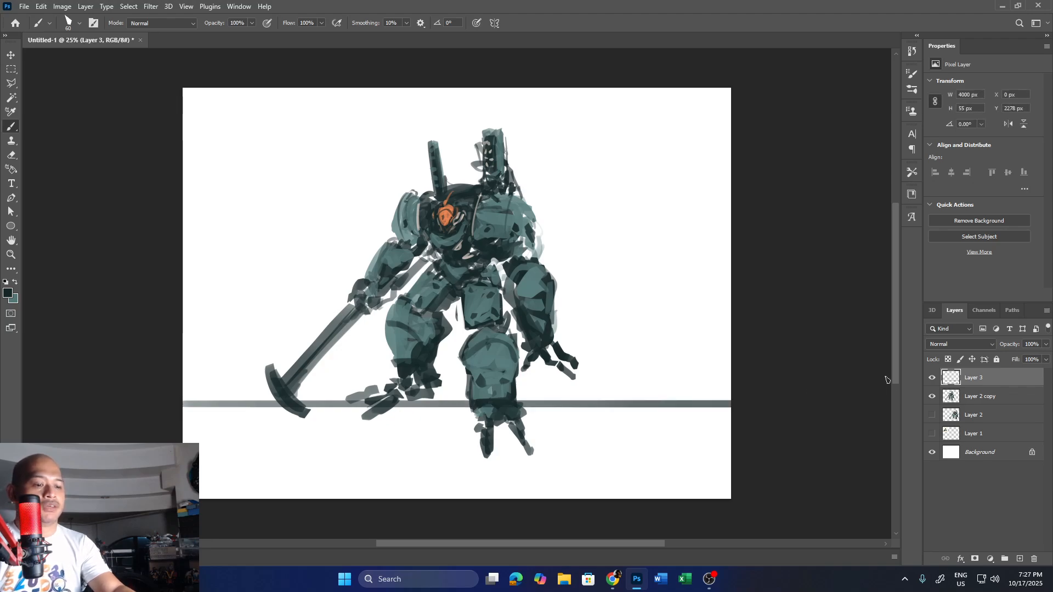
# - Flip Layer 2 copy horizontally to compare the robot with the horizon line, and undo the flip
pyautogui.click(976, 396)
pyautogui.hotkey('ctrl', 't')
pyautogui.rightClick(506, 280)
pyautogui.click(570, 497)
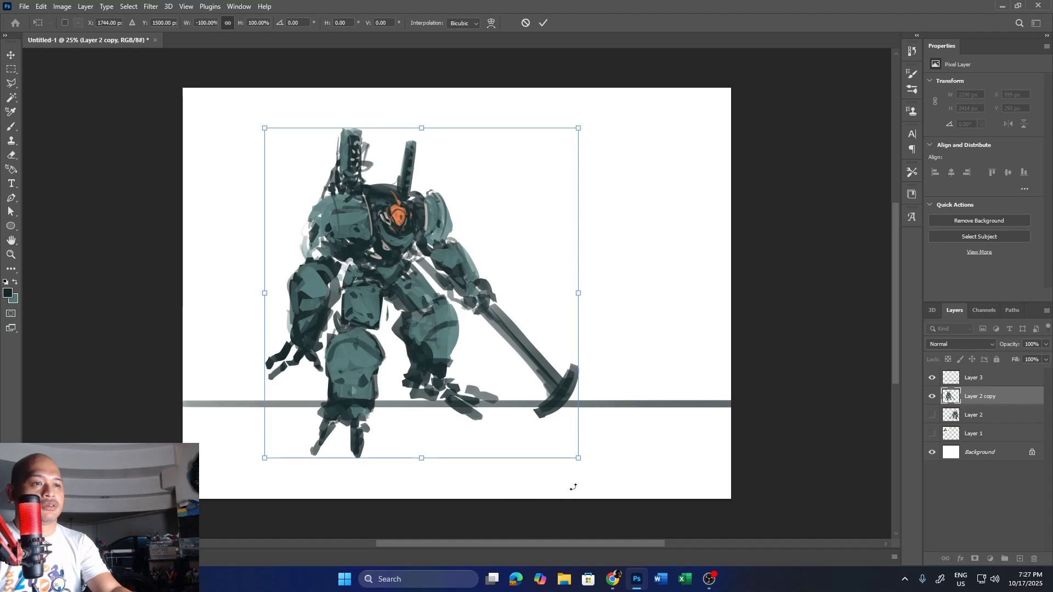
pyautogui.hotkey('ctrl', 'z')
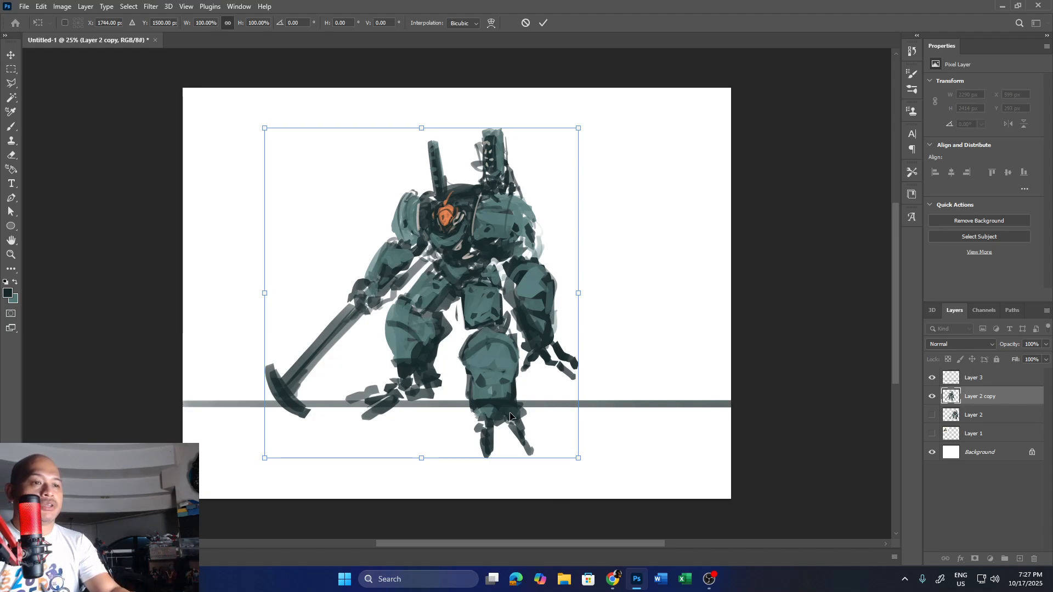
# - Try flipping the robot horizontally and transforming it from its upper corners, and undo these changes
pyautogui.rightClick(477, 366)
pyautogui.click(526, 351)
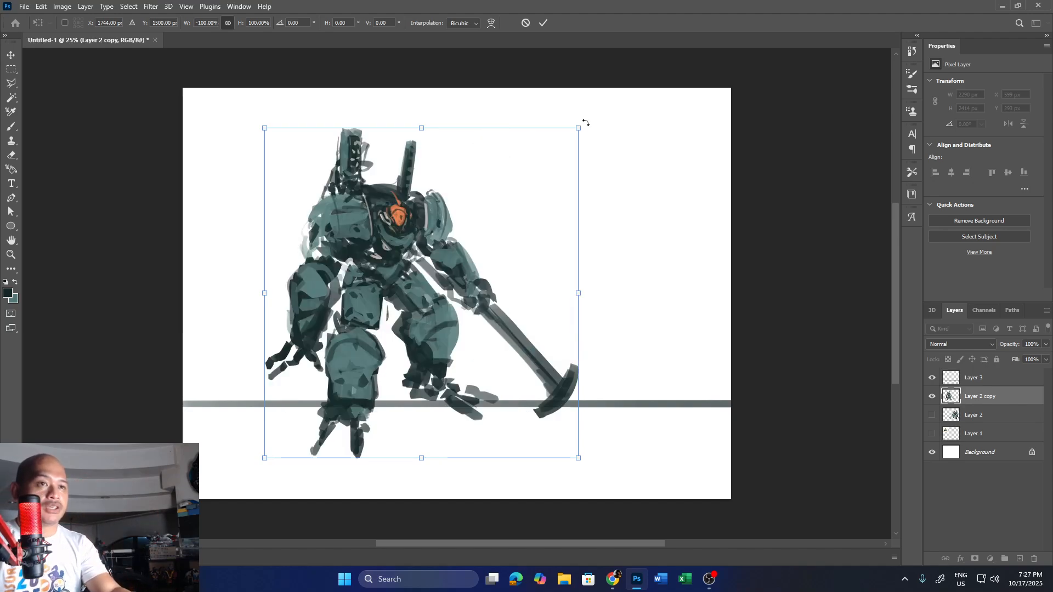
pyautogui.moveTo(577, 128); pyautogui.dragTo(620, 109)
pyautogui.hotkey('ctrl', 'z')
pyautogui.moveTo(265, 129); pyautogui.dragTo(229, 106)
pyautogui.hotkey('ctrl', 'z')
pyautogui.moveTo(577, 129); pyautogui.dragTo(601, 97)
pyautogui.hotkey('ctrl', 'z')
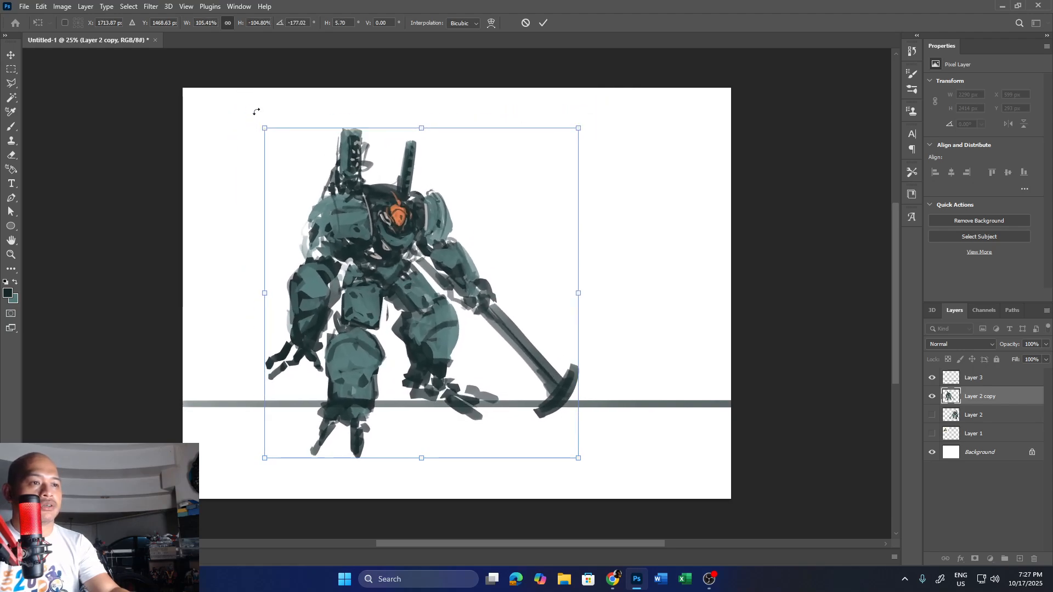
pyautogui.press('Return')
pyautogui.press('b')
pyautogui.hotkey('ctrl', 'z')
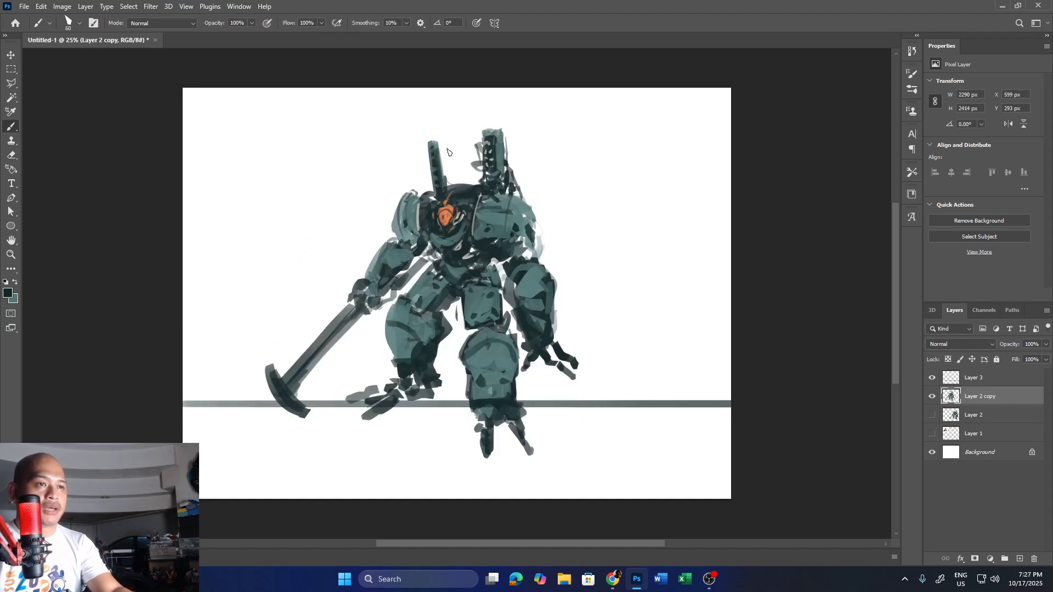
pyautogui.hotkey('ctrl', 't')
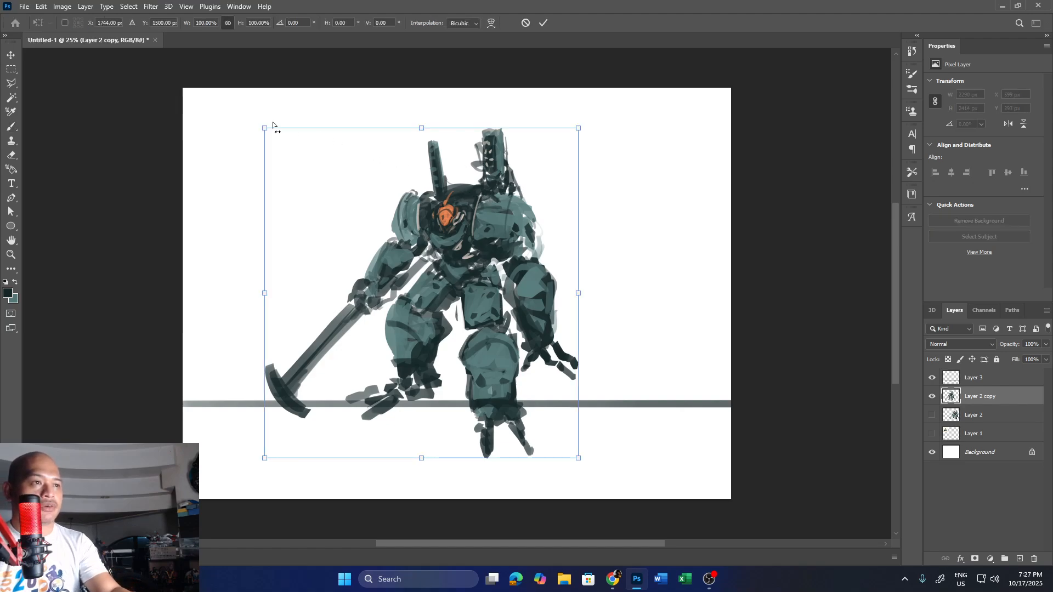
pyautogui.moveTo(264, 128); pyautogui.dragTo(221, 105)
pyautogui.hotkey('ctrl', 'z')
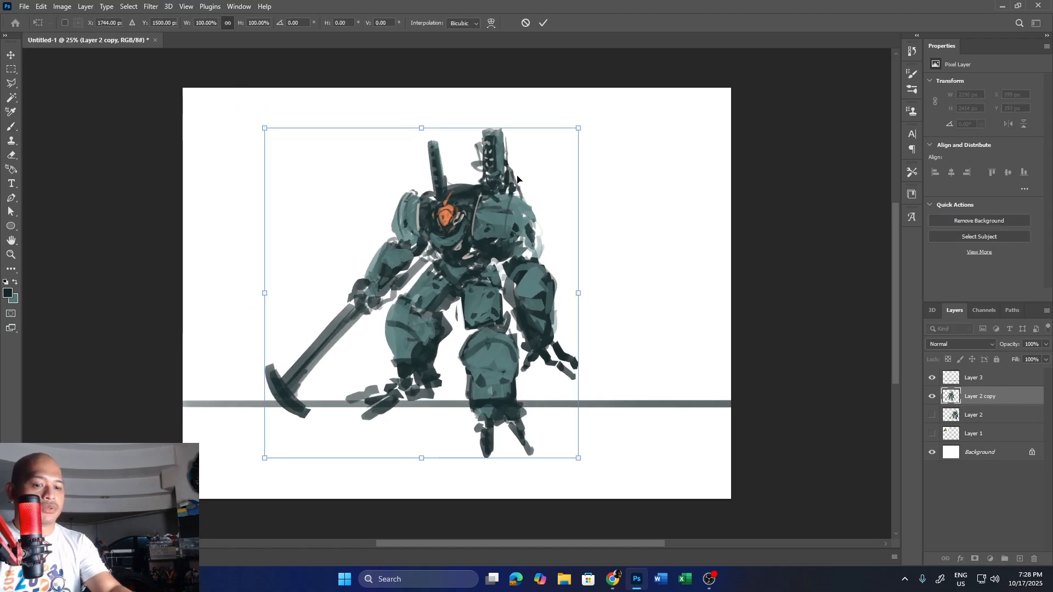
pyautogui.press('Escape')
pyautogui.press('b')
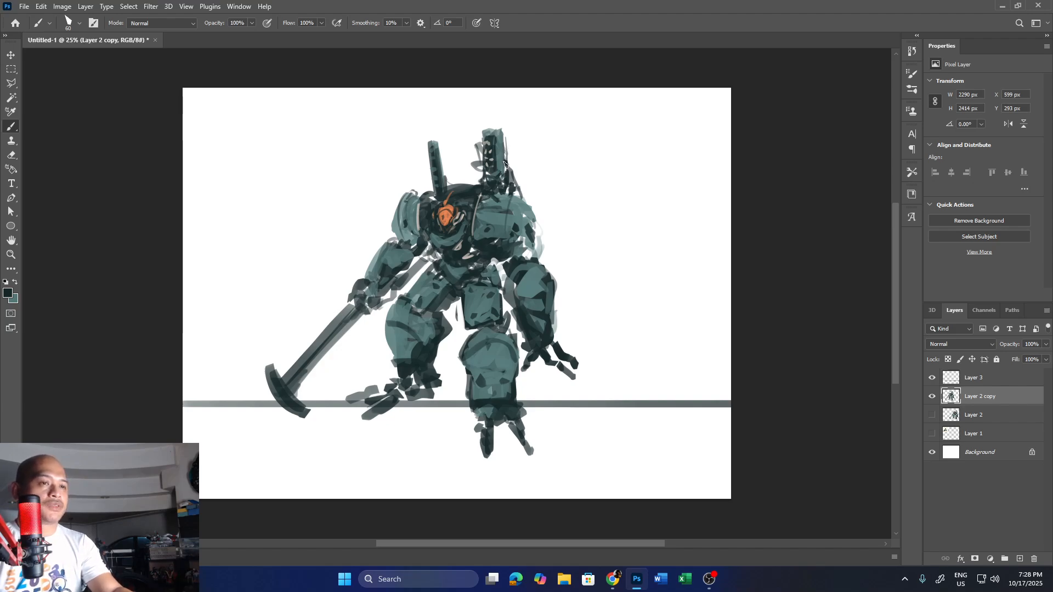
# - Start a Perspective Warp on Layer 2 copy and lay out a quad over the robot's body from antennas to feet
pyautogui.click(41, 6)
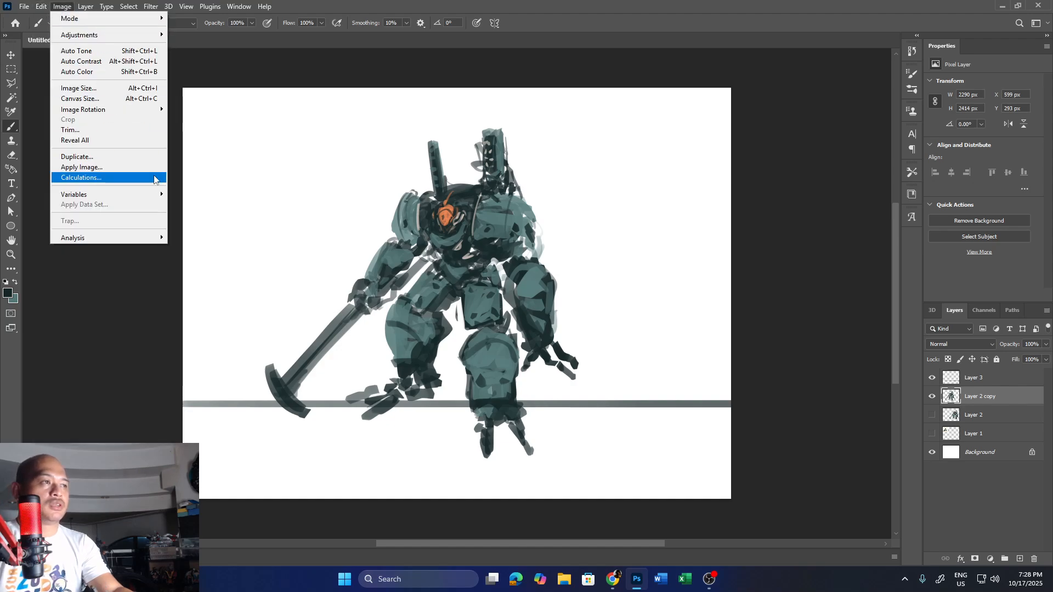
pyautogui.click(41, 6)
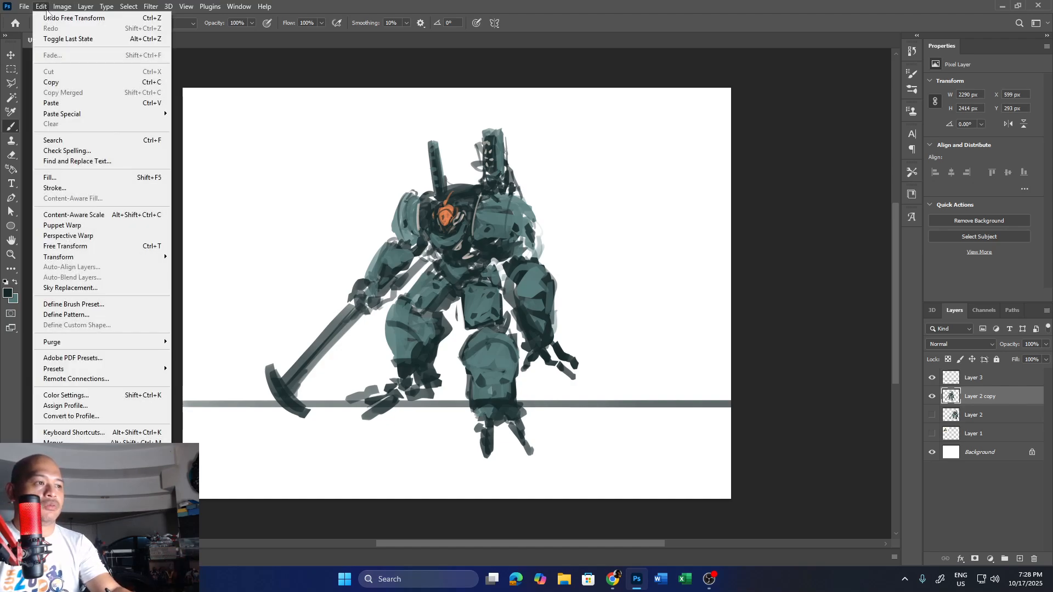
pyautogui.click(129, 236)
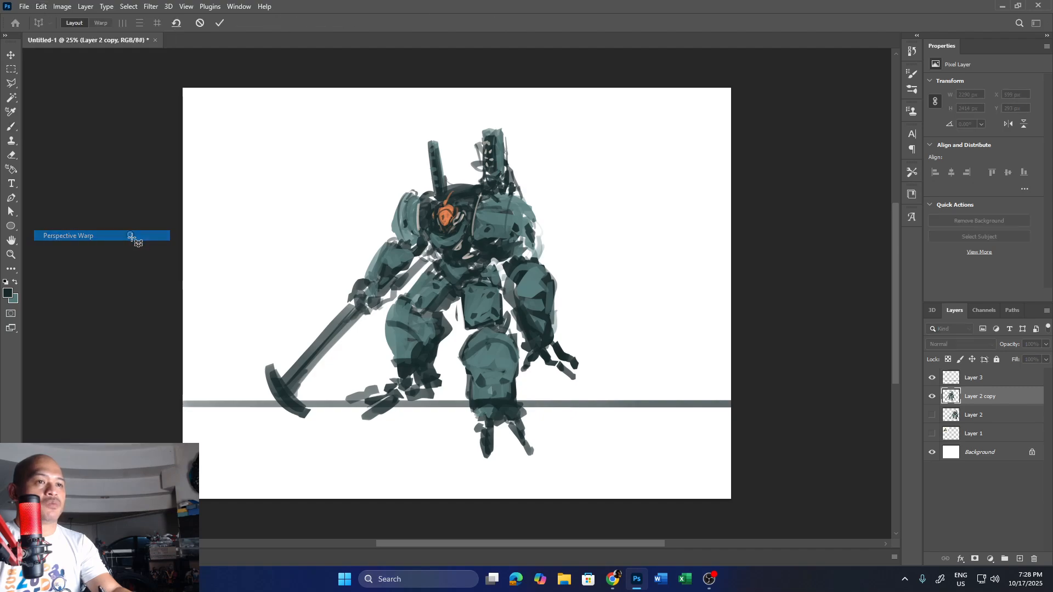
pyautogui.moveTo(372, 157); pyautogui.dragTo(539, 420)
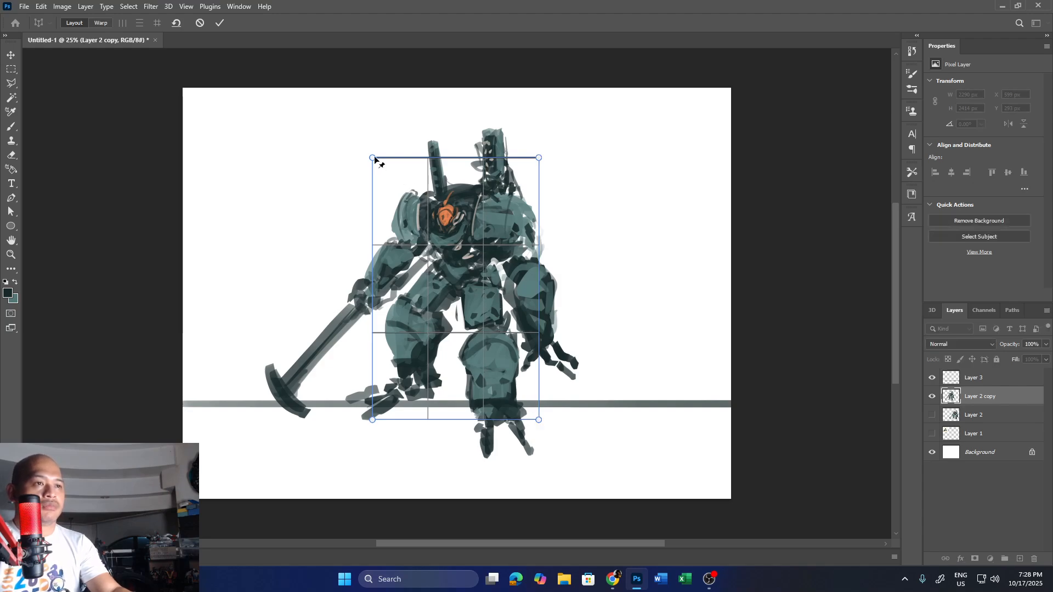
# - Adjust the four corners of the layout quad to match the robot's perspective, wider at the antennas and narrower at the feet
pyautogui.moveTo(373, 158); pyautogui.dragTo(360, 150)
pyautogui.moveTo(539, 158); pyautogui.dragTo(547, 146)
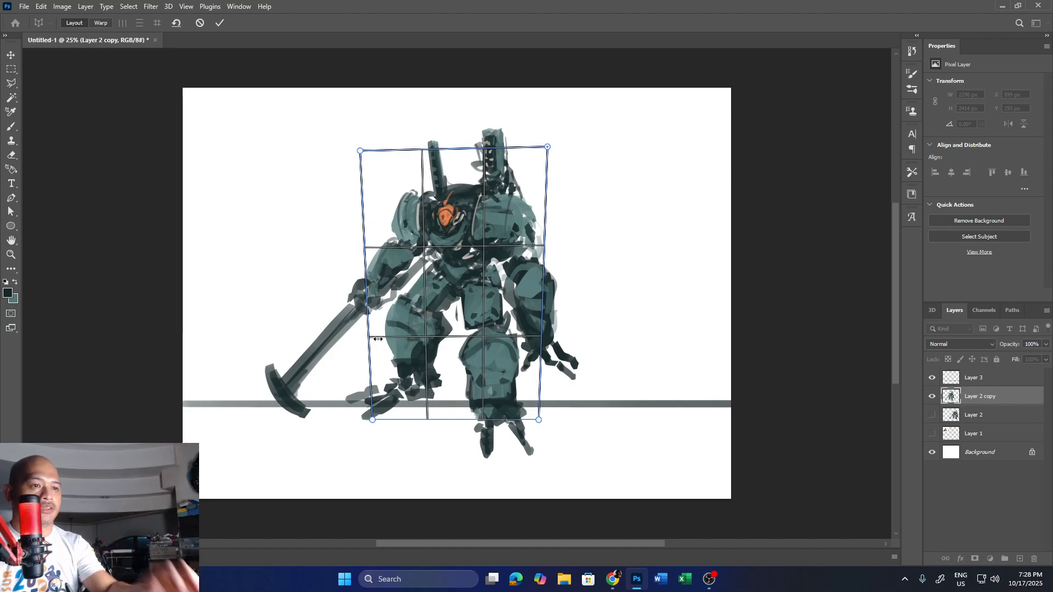
pyautogui.moveTo(373, 419); pyautogui.dragTo(373, 411)
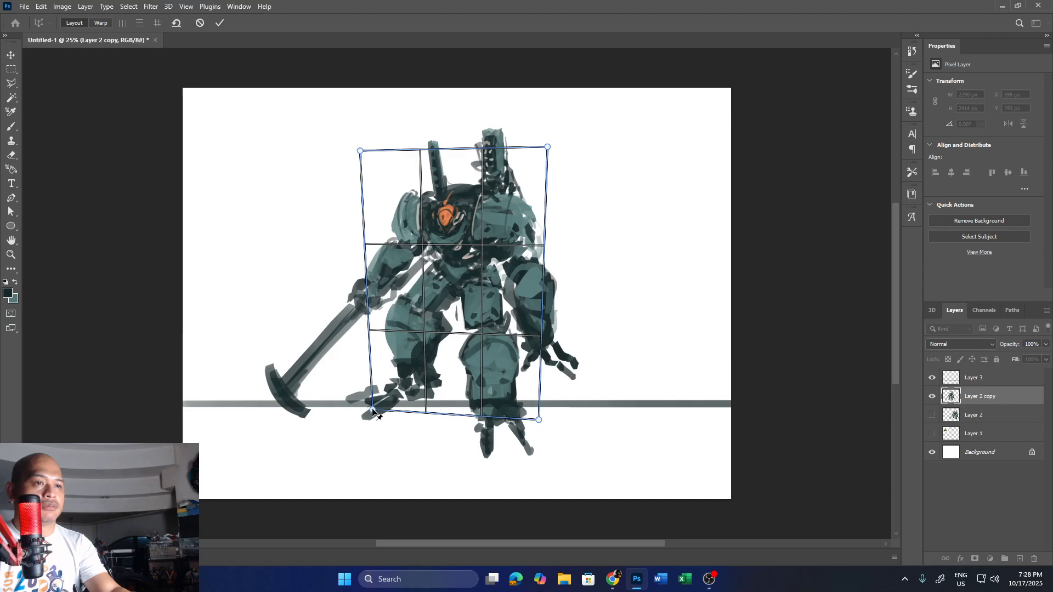
pyautogui.moveTo(538, 420); pyautogui.dragTo(528, 420)
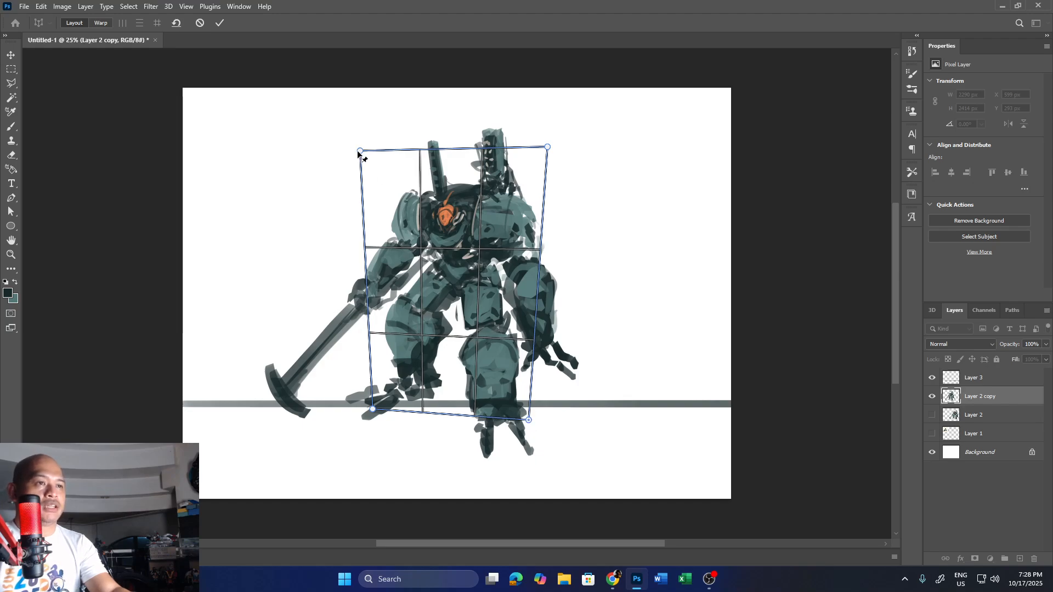
pyautogui.moveTo(359, 151); pyautogui.dragTo(351, 148)
pyautogui.moveTo(547, 147); pyautogui.dragTo(546, 150)
pyautogui.moveTo(351, 148); pyautogui.dragTo(353, 155)
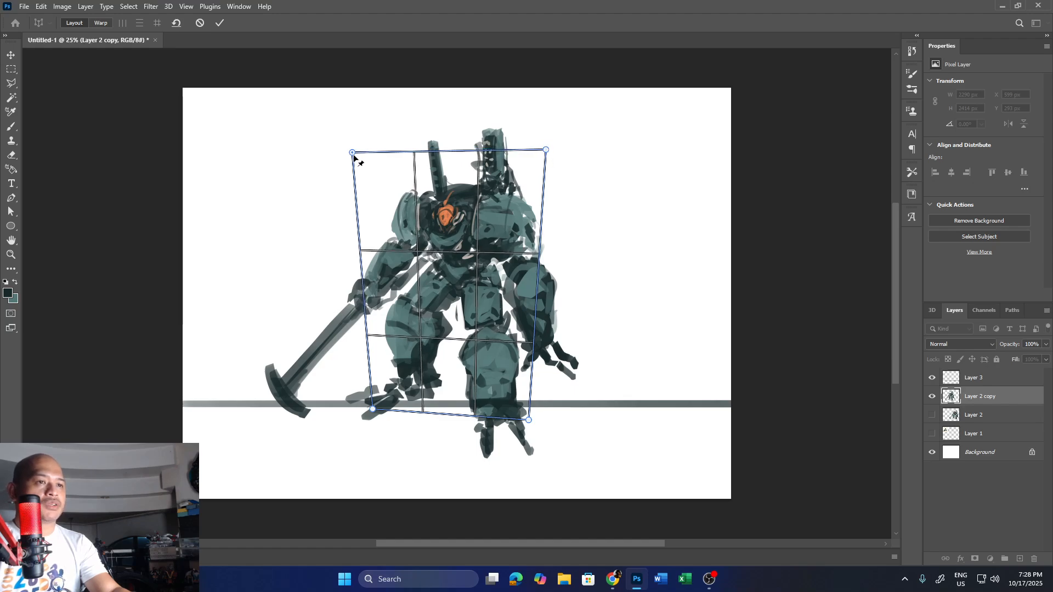
pyautogui.moveTo(547, 155); pyautogui.dragTo(540, 184)
pyautogui.moveTo(353, 153); pyautogui.dragTo(355, 151)
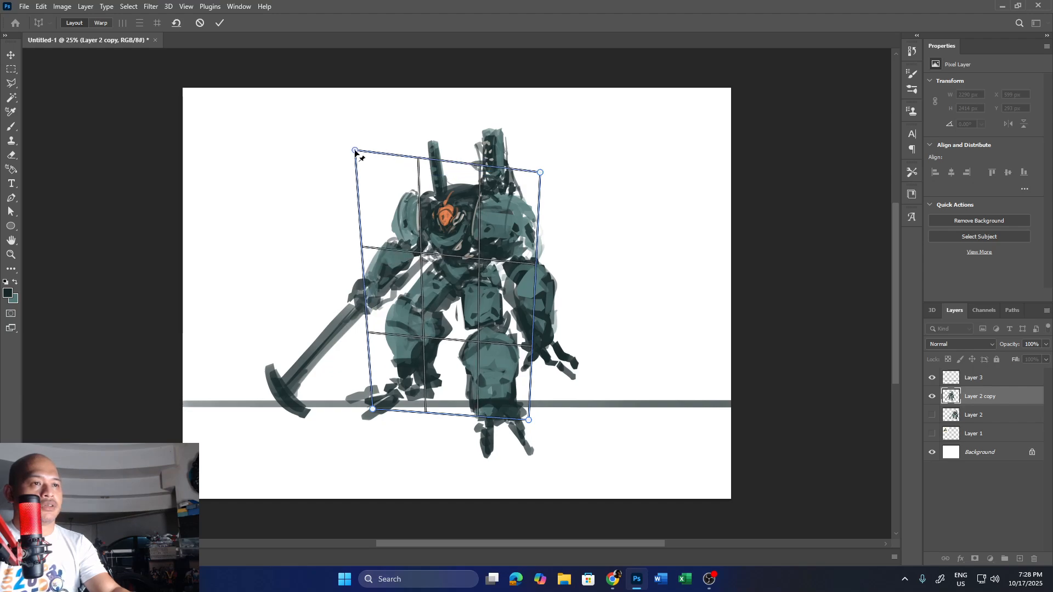
pyautogui.moveTo(540, 172); pyautogui.dragTo(536, 143)
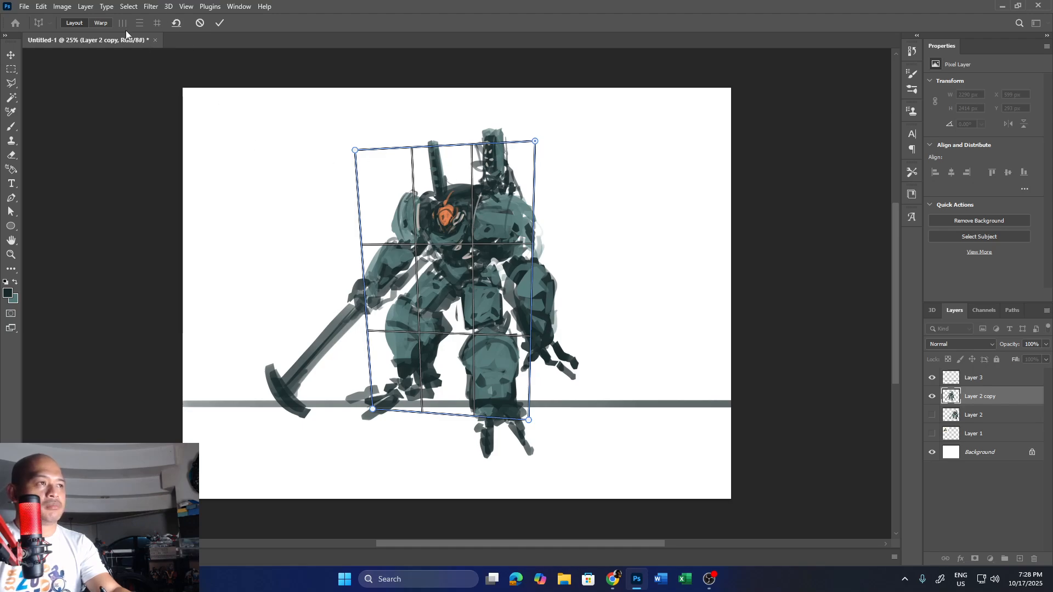
# - Warp the robot by pulling the quad's upper corners outward and upward and its lower-right corner slightly outward, and commit the Perspective Warp
pyautogui.click(103, 23)
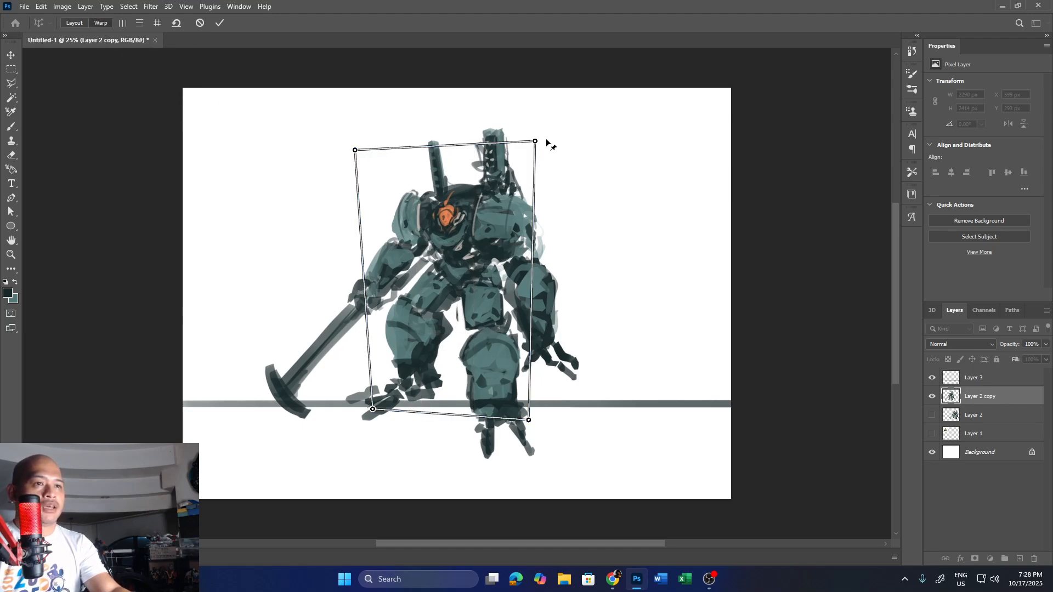
pyautogui.moveTo(535, 141); pyautogui.dragTo(543, 141)
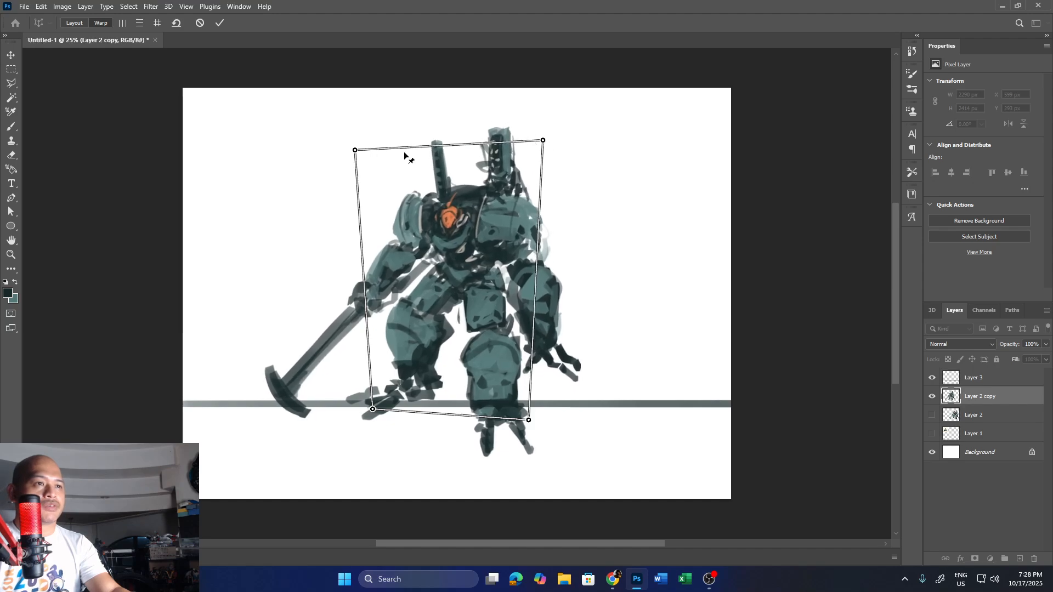
pyautogui.moveTo(355, 150); pyautogui.dragTo(341, 142)
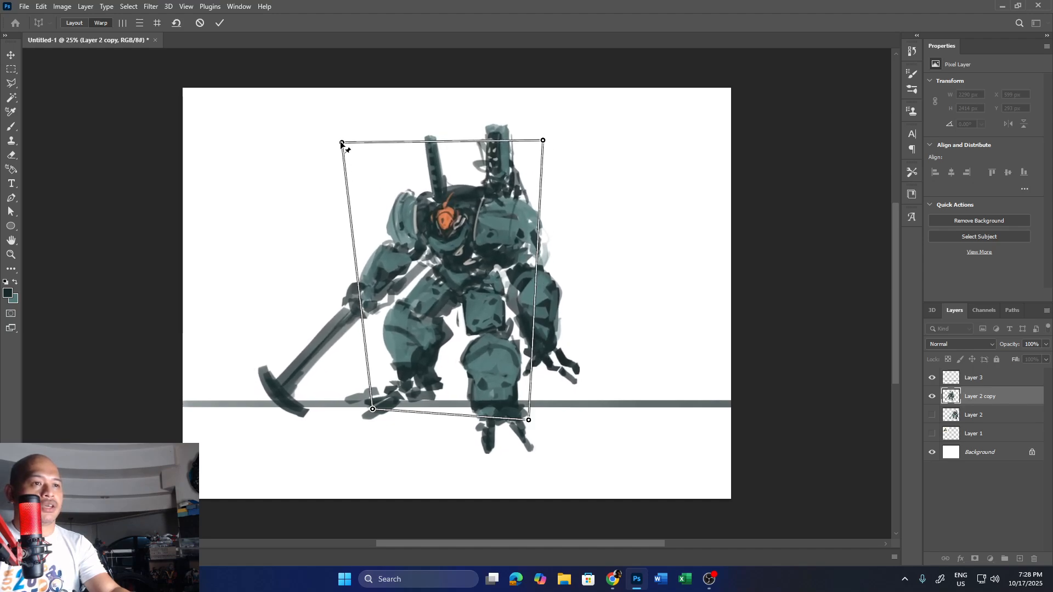
pyautogui.moveTo(528, 420); pyautogui.dragTo(535, 419)
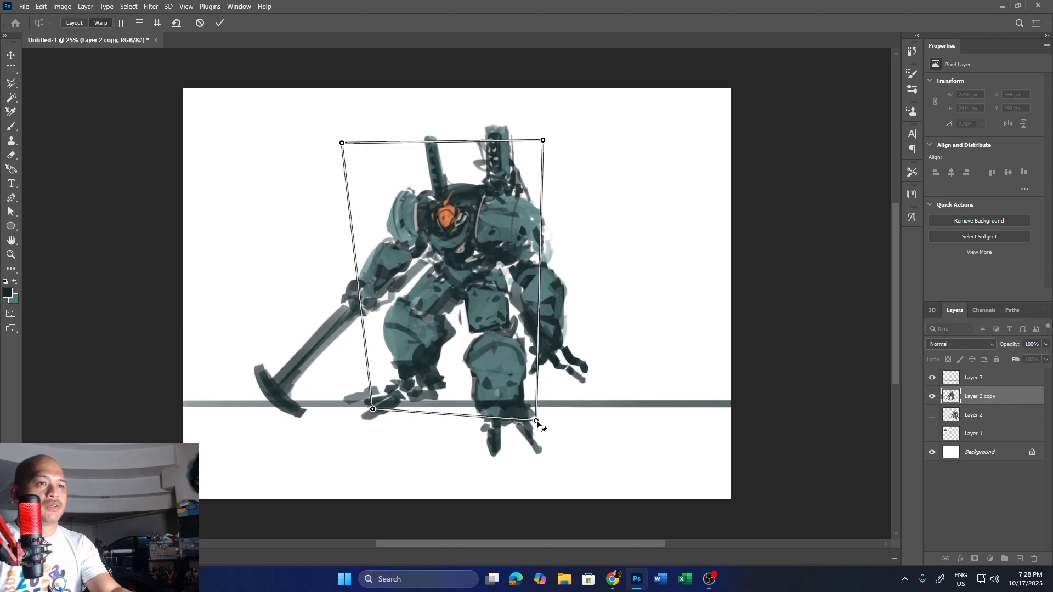
pyautogui.moveTo(543, 140); pyautogui.dragTo(547, 129)
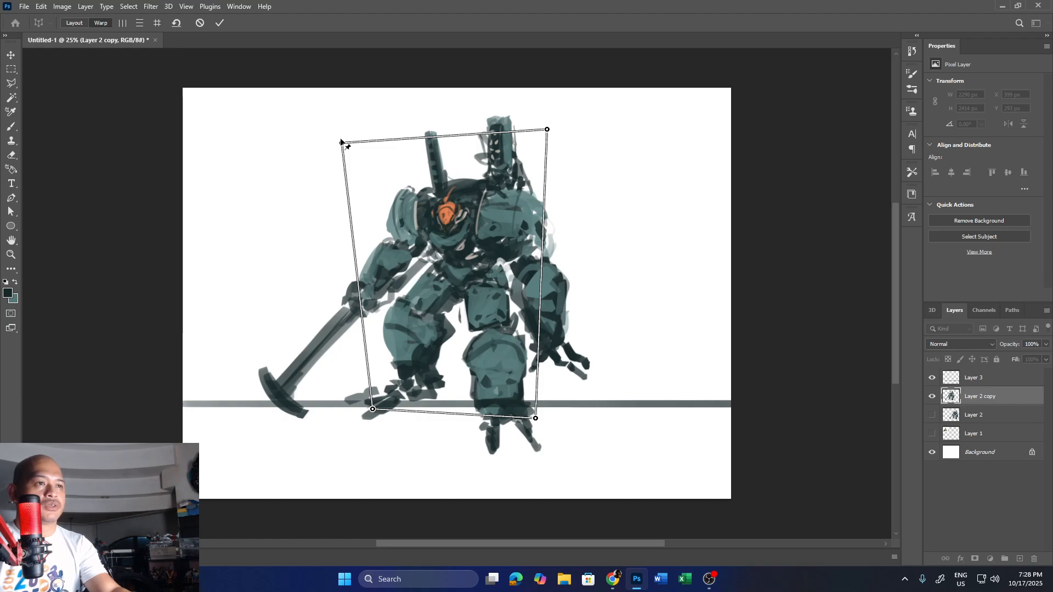
pyautogui.moveTo(341, 141); pyautogui.dragTo(339, 139)
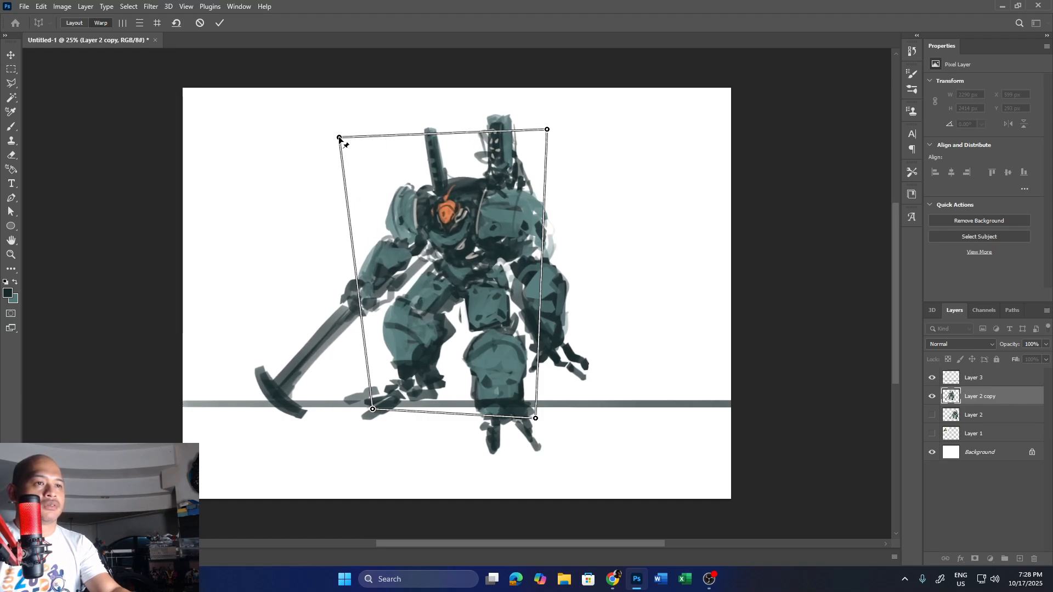
pyautogui.moveTo(548, 130); pyautogui.dragTo(551, 124)
pyautogui.moveTo(339, 137); pyautogui.dragTo(332, 131)
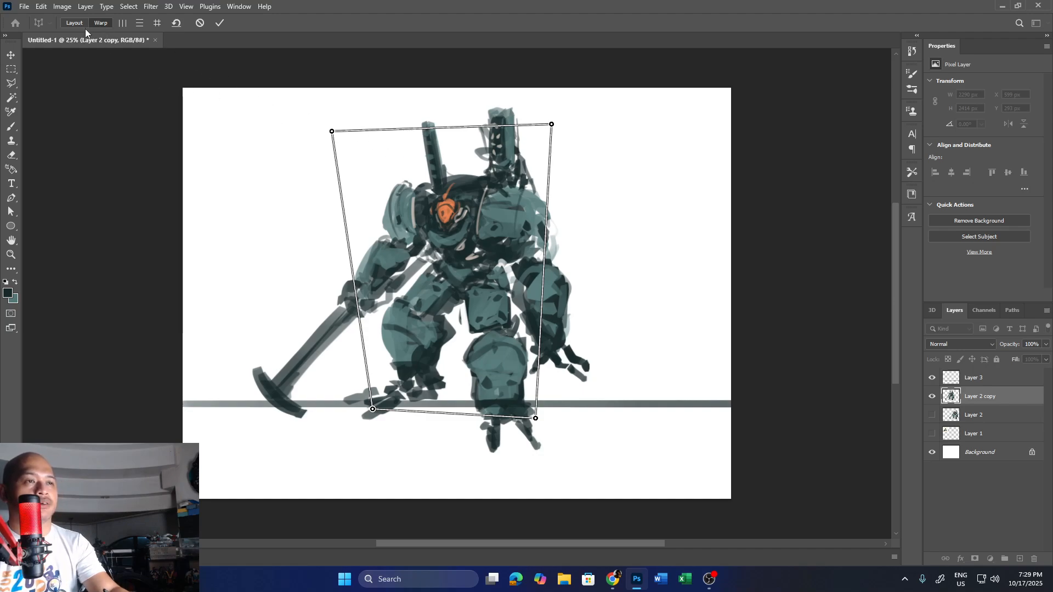
pyautogui.click(221, 22)
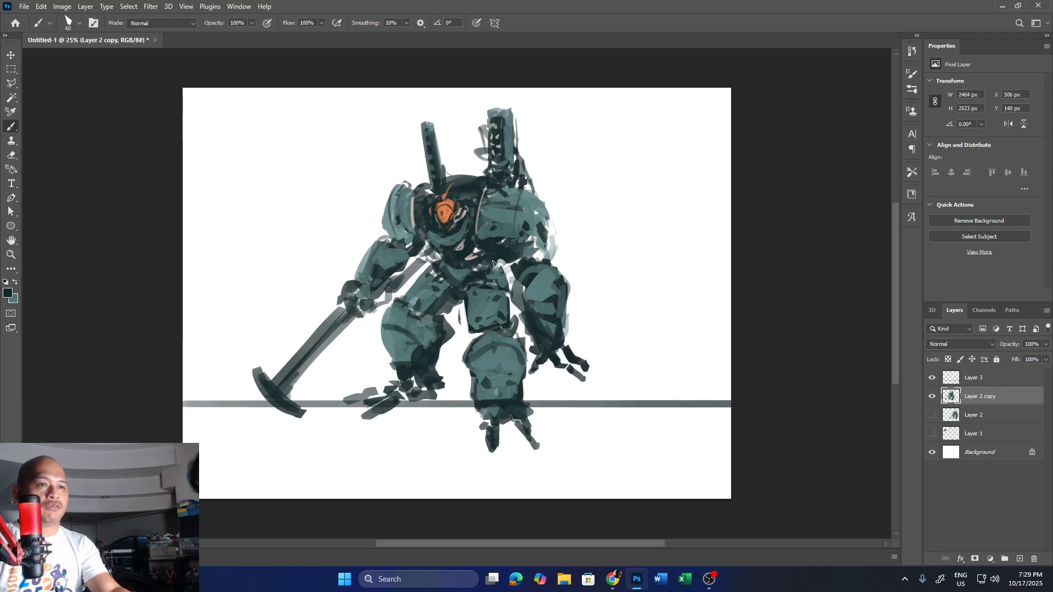
# - Shift the warped robot to the right of the canvas and place a duplicate of Layer 2 beside it at matching height, hiding Layer 2
pyautogui.press('v')
pyautogui.moveTo(488, 280)
pyautogui.mouseDown()
pyautogui.moveTo(606, 290)
pyautogui.moveTo(620, 281)
pyautogui.mouseUp()
pyautogui.click(932, 415)
pyautogui.click(971, 417)
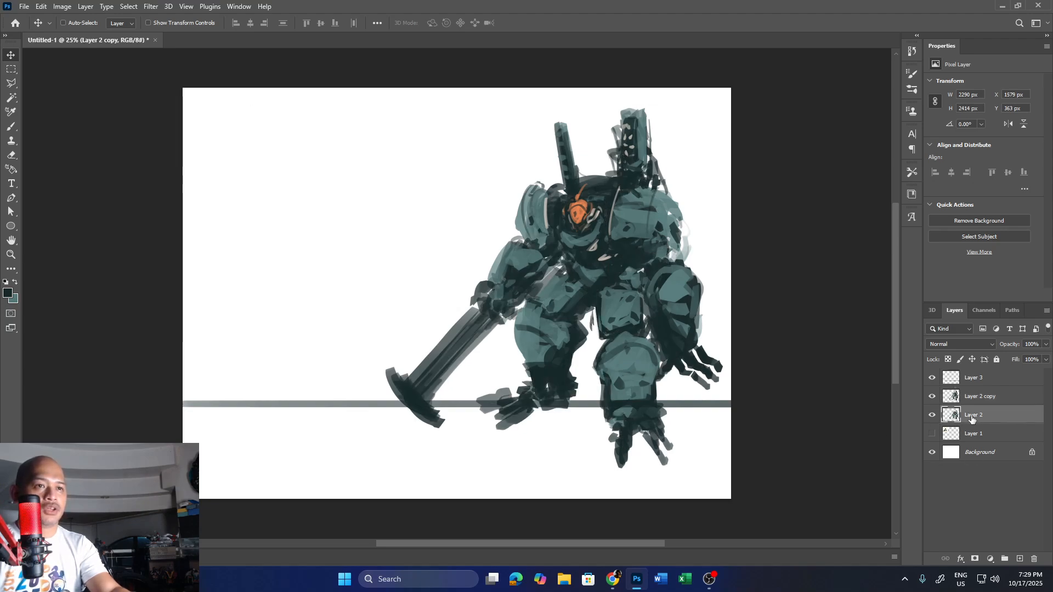
pyautogui.moveTo(1013, 421); pyautogui.dragTo(1020, 558)
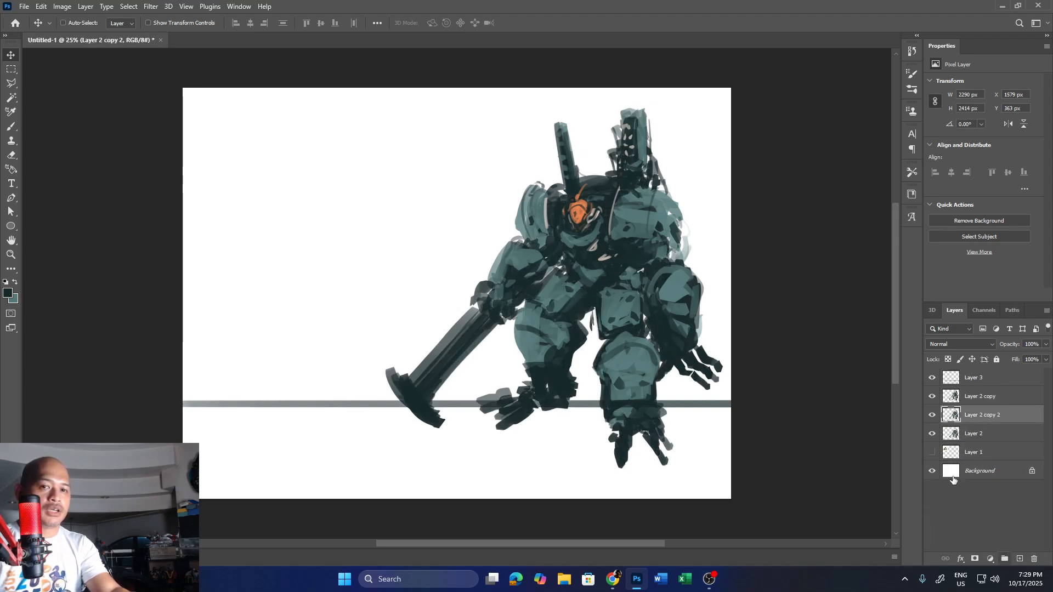
pyautogui.click(932, 433)
pyautogui.moveTo(615, 328); pyautogui.dragTo(372, 291)
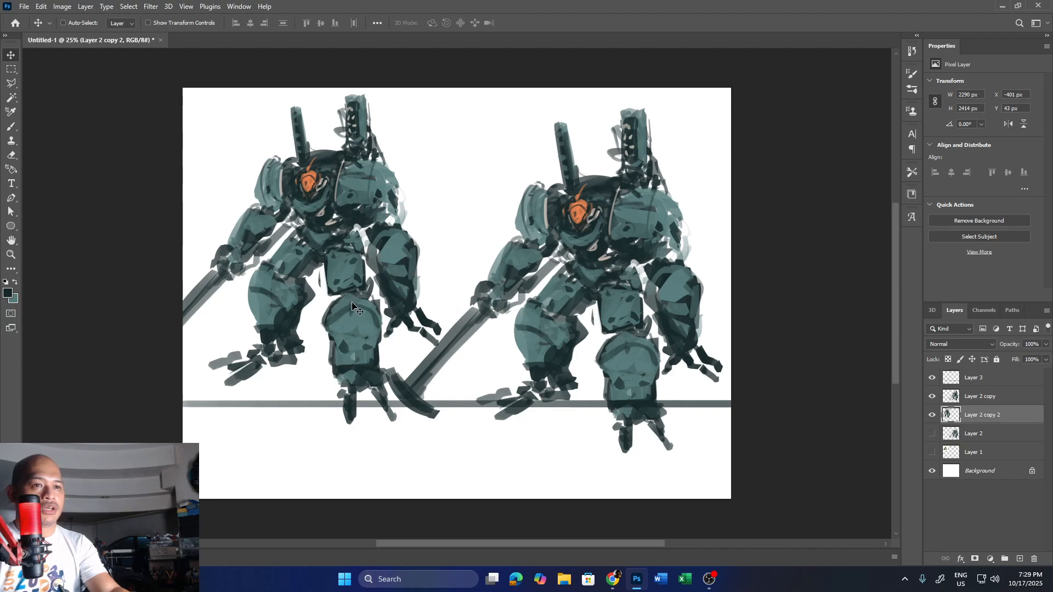
pyautogui.moveTo(353, 323); pyautogui.dragTo(346, 357)
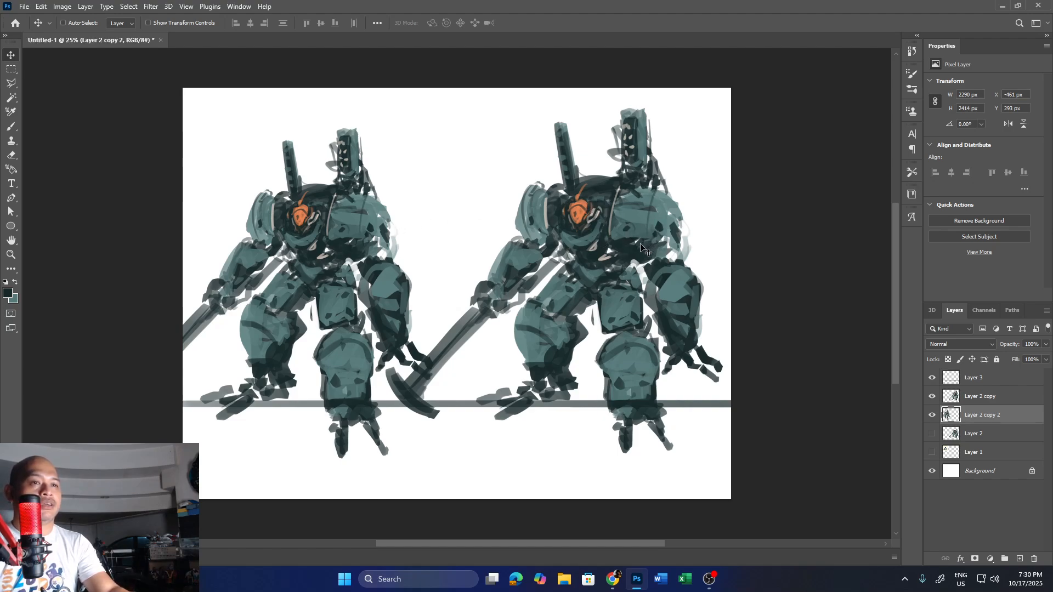
# - Add a new layer above Layer 2 copy 2, try circling the warped robot's upper body with the brush, and undo the strokes
pyautogui.click(1023, 558)
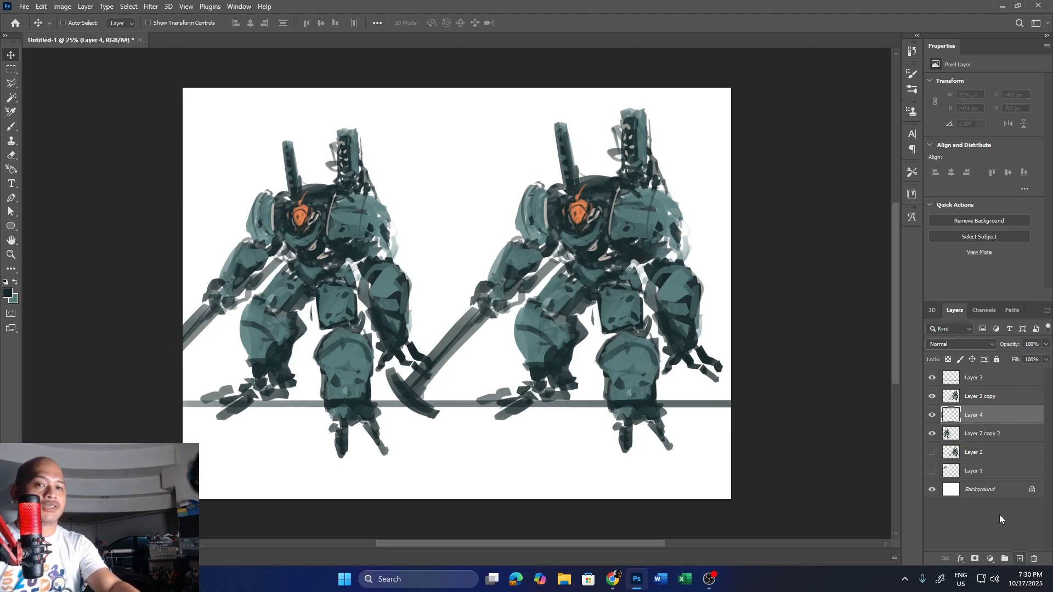
pyautogui.press('b')
pyautogui.moveTo(620, 147)
pyautogui.mouseDown()
pyautogui.moveTo(663, 152)
pyautogui.moveTo(590, 147)
pyautogui.moveTo(661, 156)
pyautogui.mouseUp()
pyautogui.hotkey('ctrl', 'z')
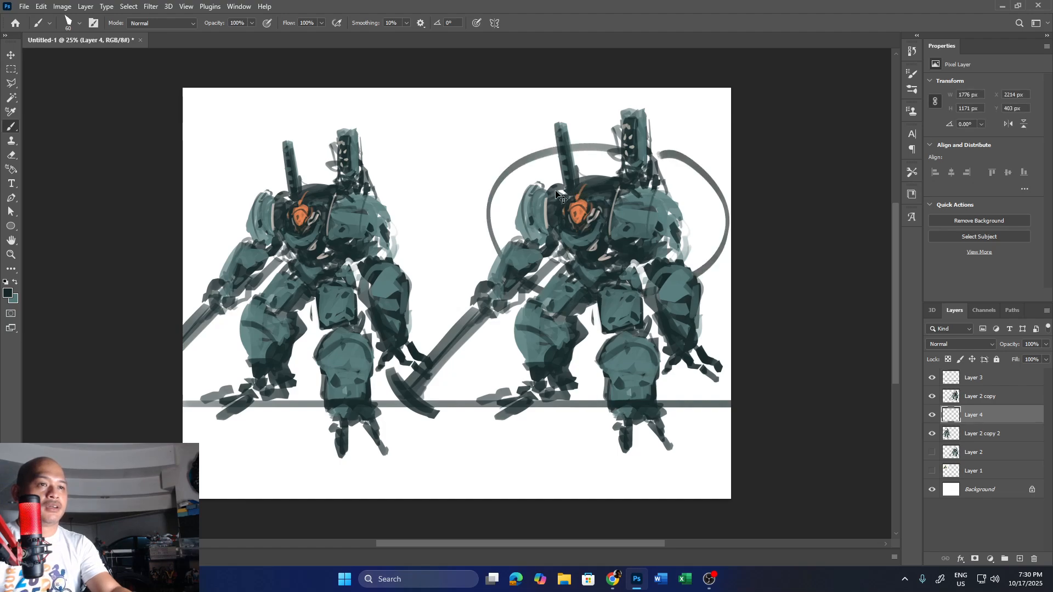
pyautogui.hotkey('ctrl', 'z')
# - Brush vertical strokes on both sides of each robot's upper body and a horizontal stroke above each robot to compare their proportions
pyautogui.moveTo(499, 137); pyautogui.dragTo(512, 231)
pyautogui.moveTo(689, 138); pyautogui.dragTo(688, 231)
pyautogui.moveTo(246, 154); pyautogui.dragTo(241, 232)
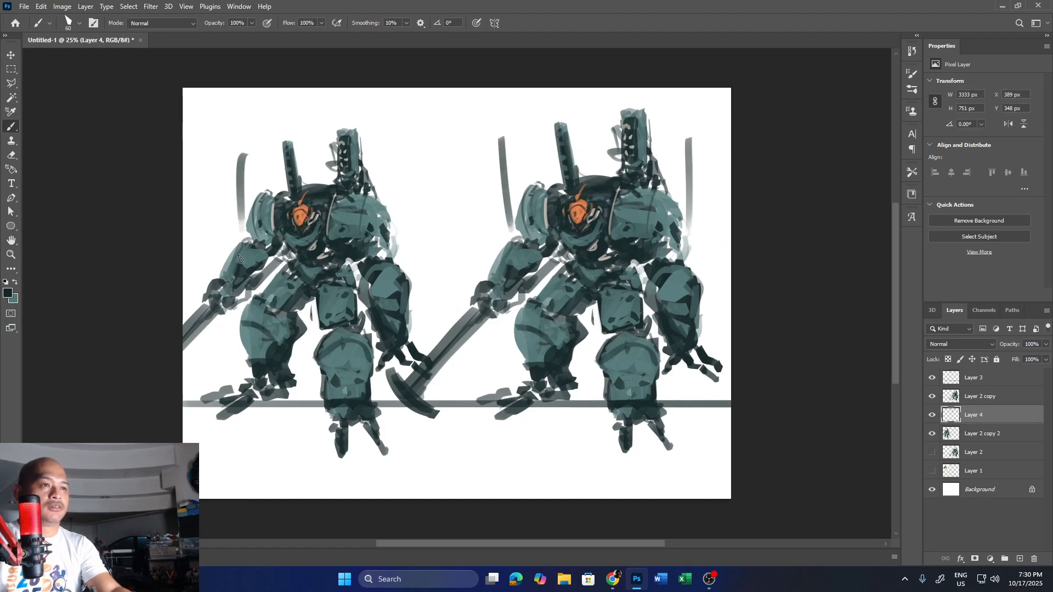
pyautogui.moveTo(389, 157); pyautogui.dragTo(387, 253)
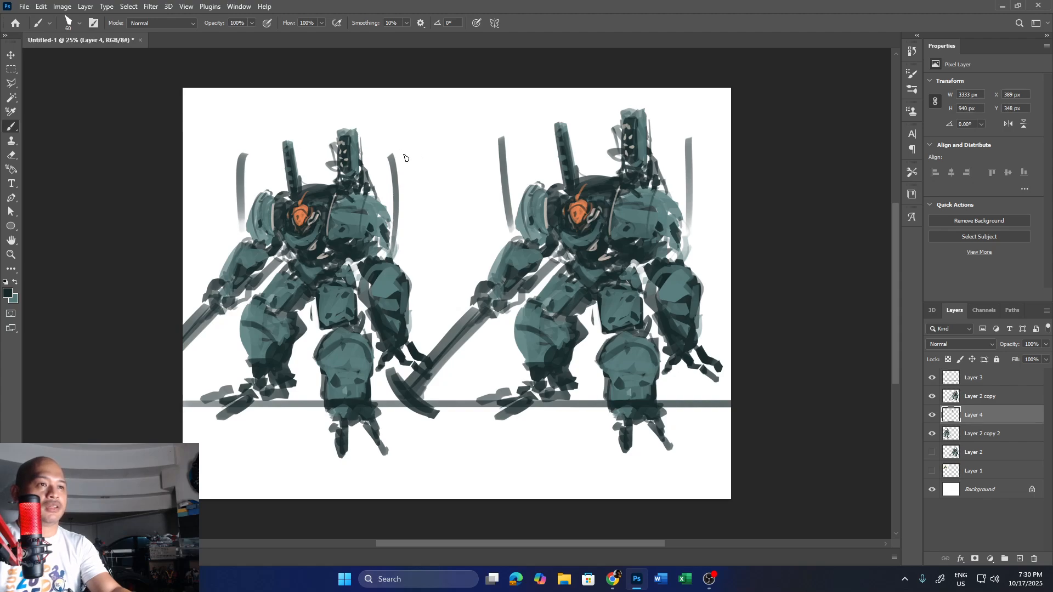
pyautogui.moveTo(221, 133); pyautogui.dragTo(412, 125)
pyautogui.moveTo(510, 113); pyautogui.dragTo(723, 110)
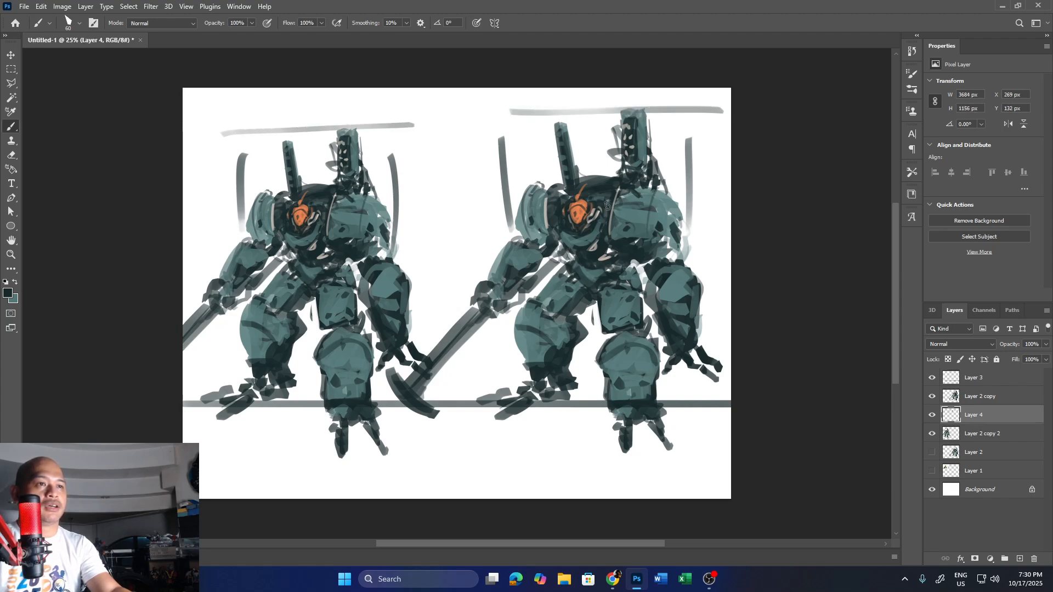
# - Hide Layer 4 and Layer 2 copy 2, duplicate Layer 2 copy, move the duplicate to the canvas centre, and hide Layer 2 copy
pyautogui.click(931, 415)
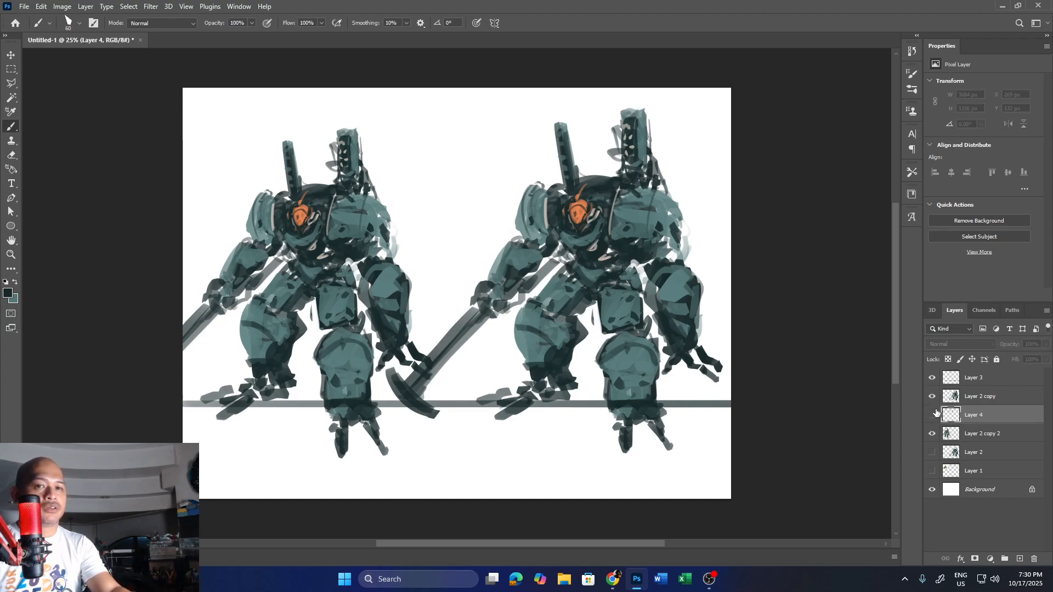
pyautogui.click(932, 434)
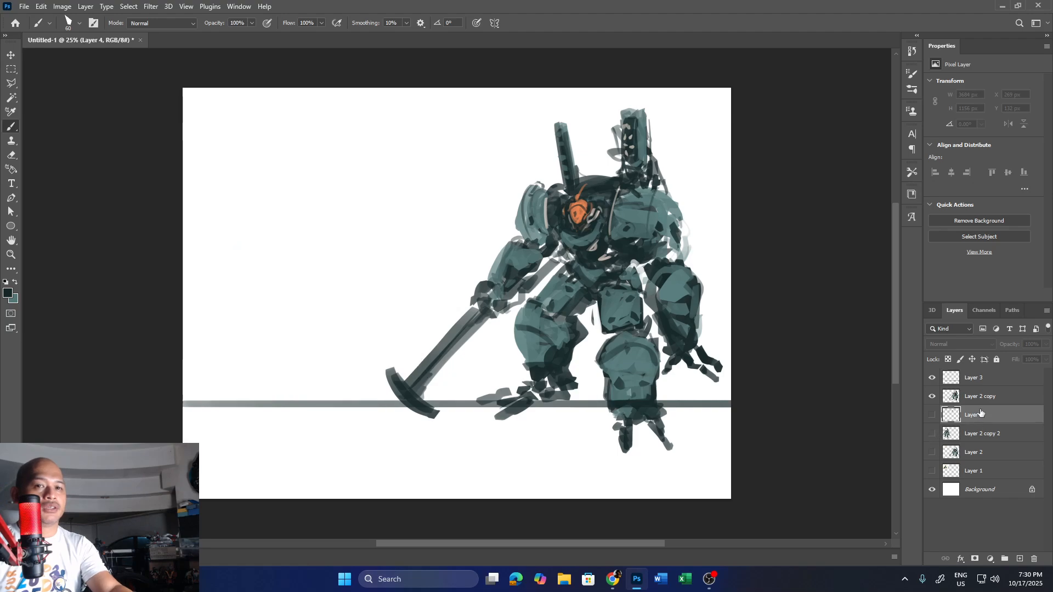
pyautogui.click(1008, 398)
pyautogui.press('v')
pyautogui.moveTo(1014, 399); pyautogui.dragTo(1019, 558)
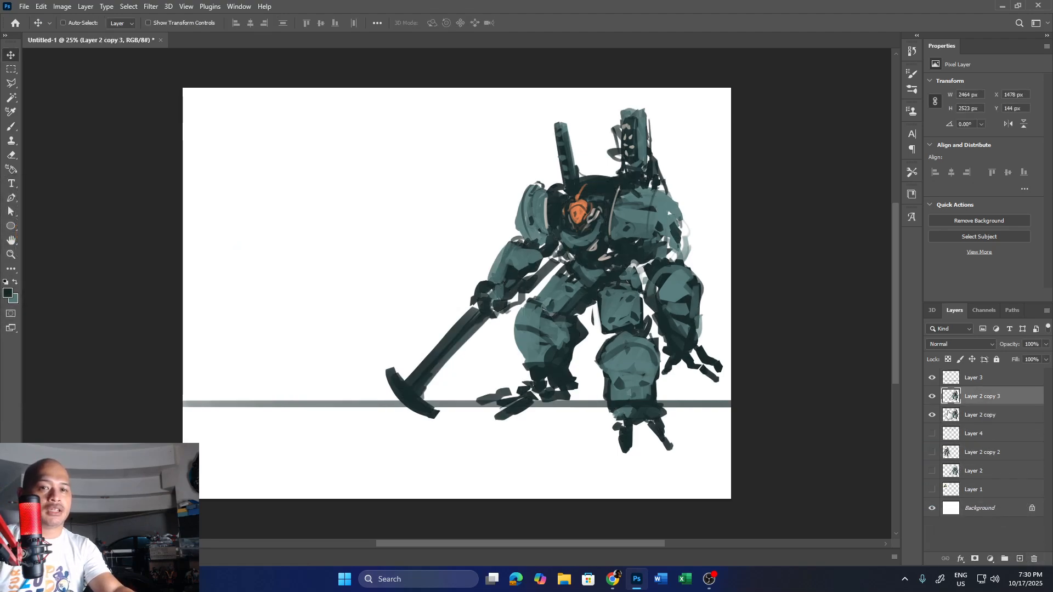
pyautogui.moveTo(672, 343); pyautogui.dragTo(509, 313)
pyautogui.click(932, 415)
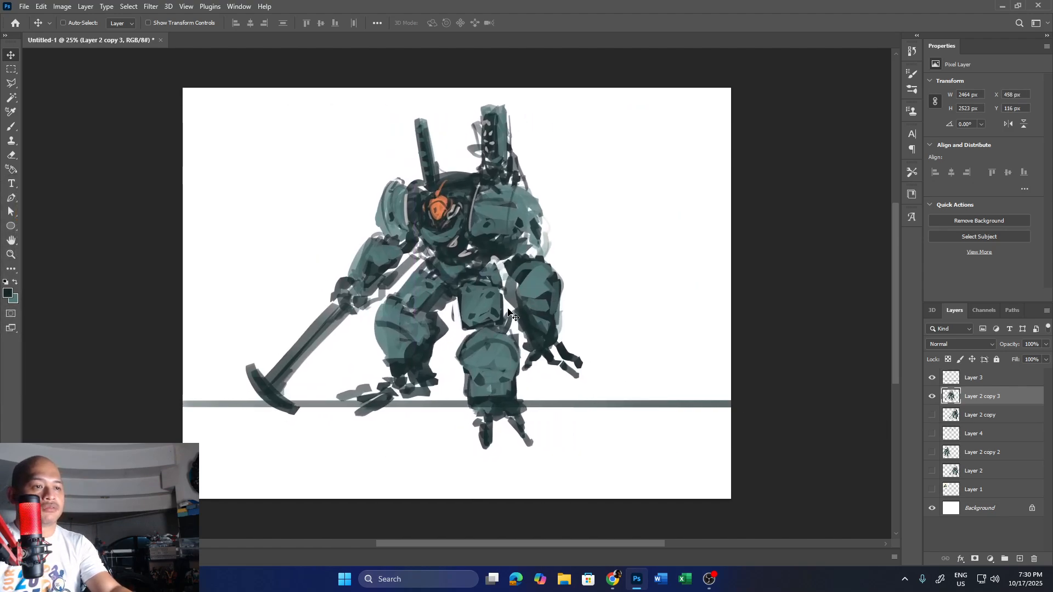
# - Flip Layer 2 copy 3 horizontally to check the design, and undo the flip
pyautogui.hotkey('ctrl', 't')
pyautogui.rightClick(502, 295)
pyautogui.click(549, 502)
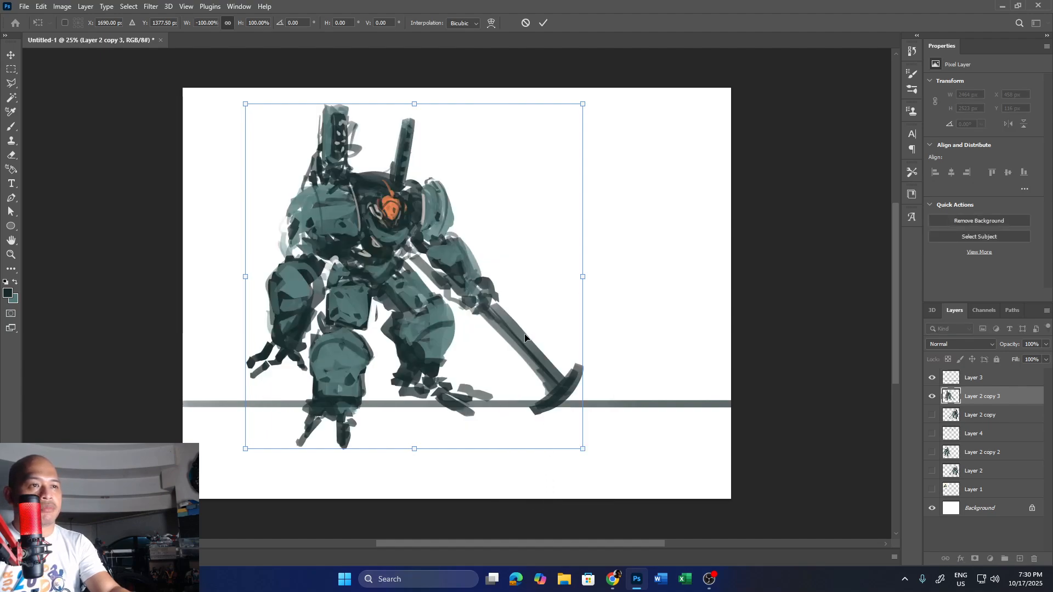
pyautogui.hotkey('ctrl', 'z')
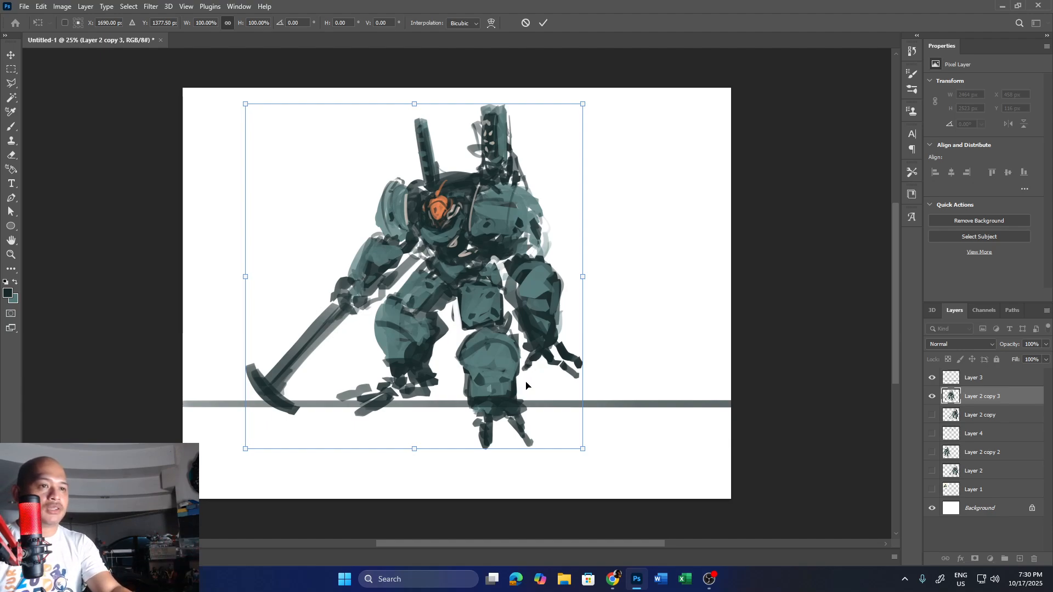
pyautogui.press('Return')
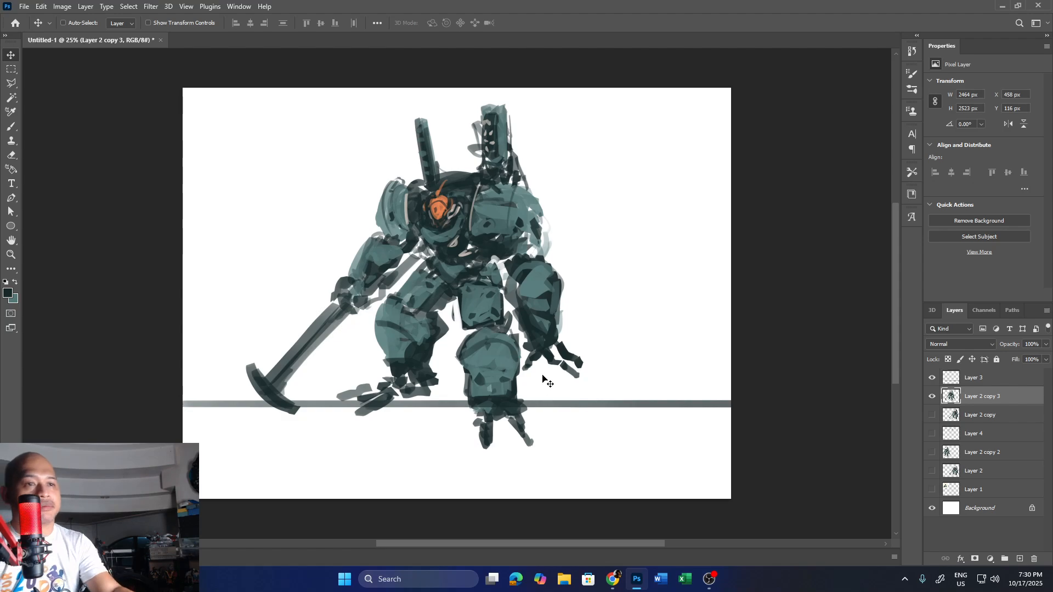
# - Nudge the robot slightly right and down, try distorting it by pulling its upper-left corner inward, and undo the distortion
pyautogui.moveTo(513, 389); pyautogui.dragTo(519, 391)
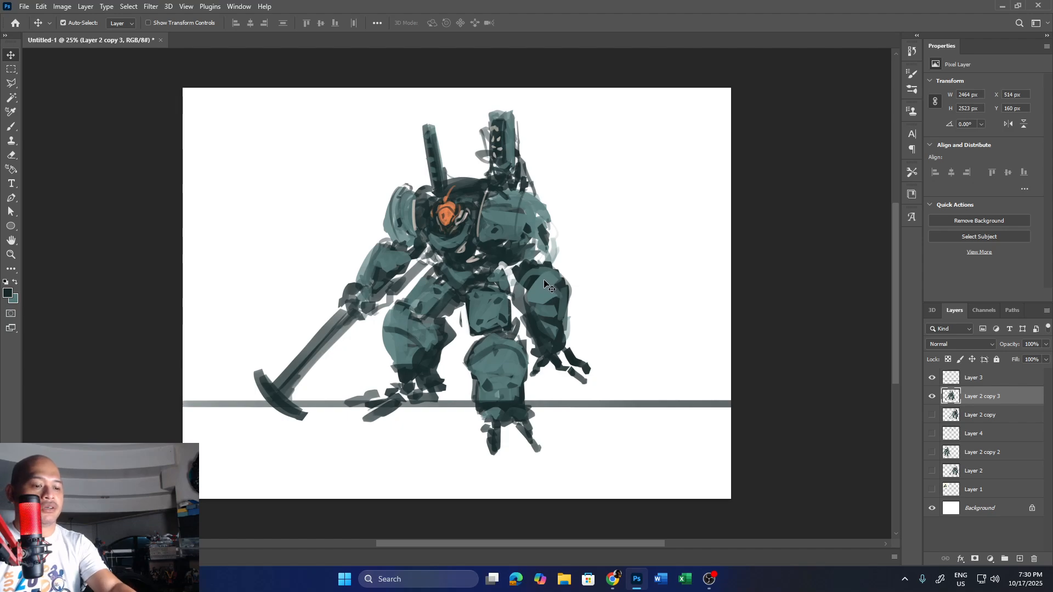
pyautogui.hotkey('ctrl', 't')
pyautogui.moveTo(253, 110); pyautogui.dragTo(317, 131)
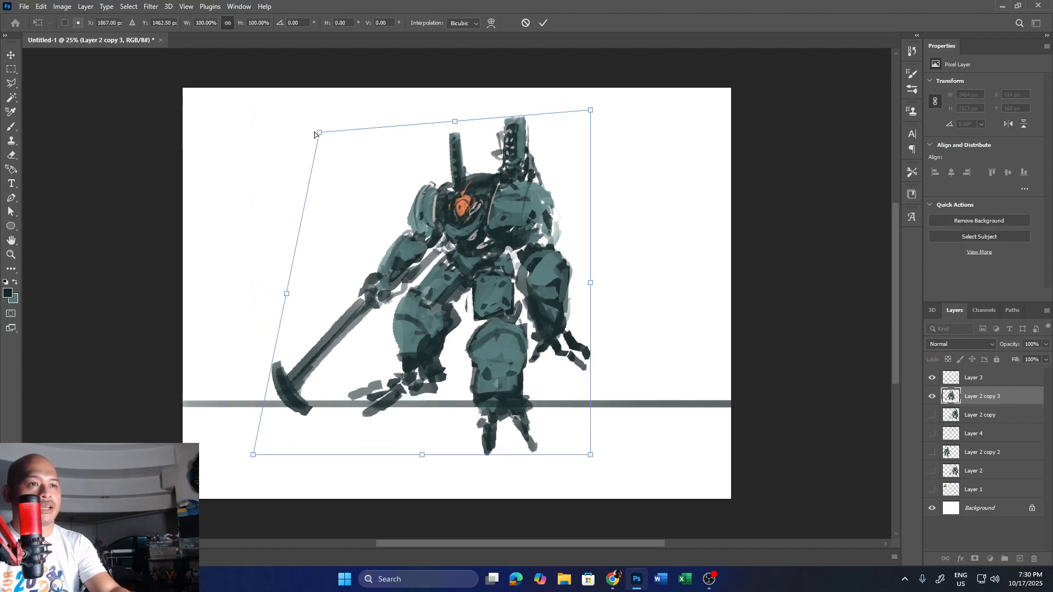
pyautogui.hotkey('ctrl', 'z')
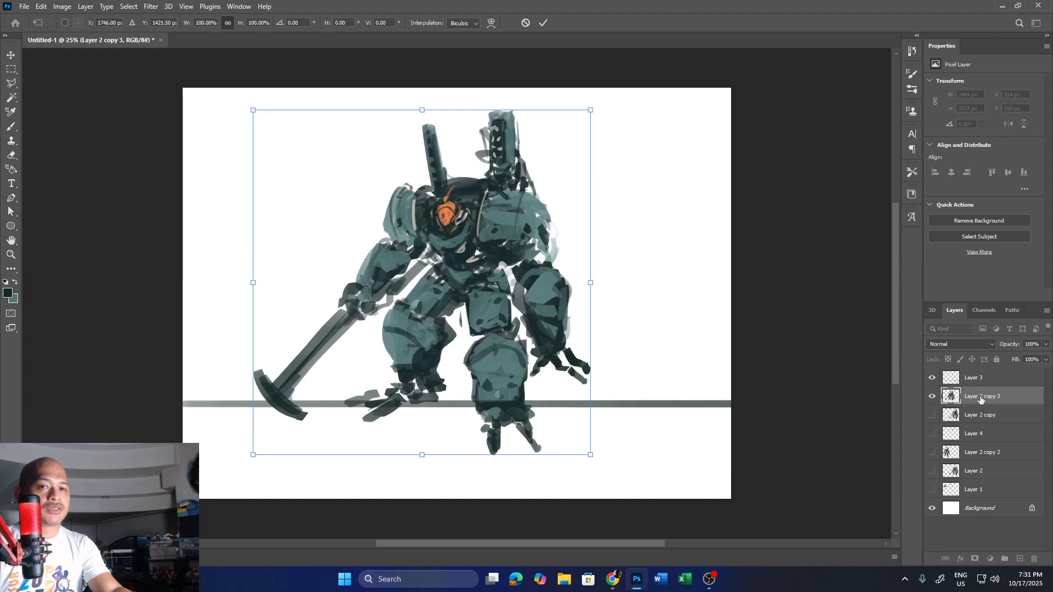
# - Duplicate Layer 2 copy 3, hide the source layer, and move the new copy a little to the left
pyautogui.moveTo(980, 397); pyautogui.dragTo(1019, 558)
pyautogui.click(931, 415)
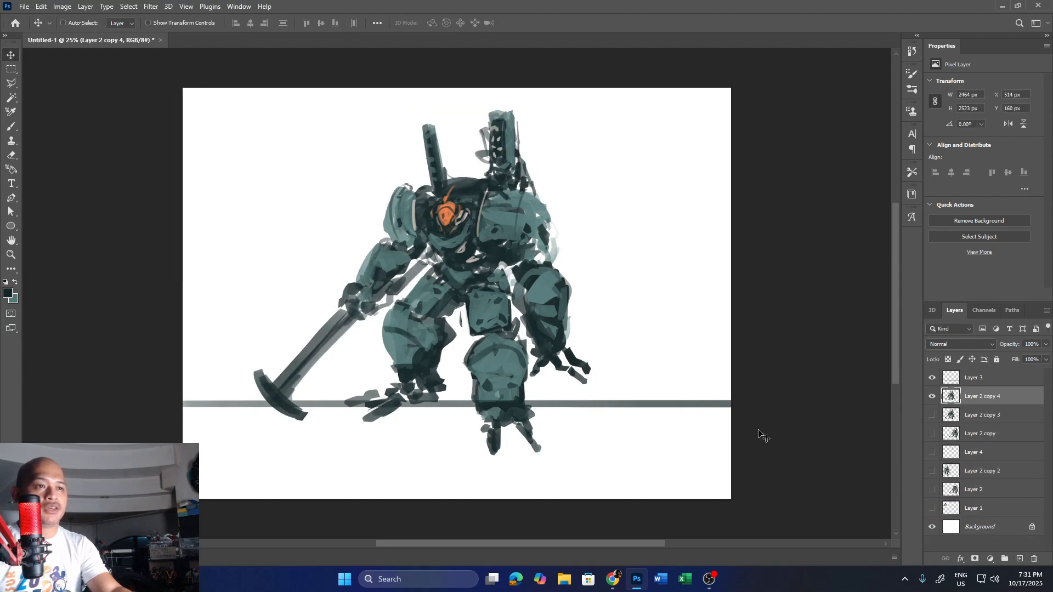
pyautogui.moveTo(485, 329); pyautogui.dragTo(458, 330)
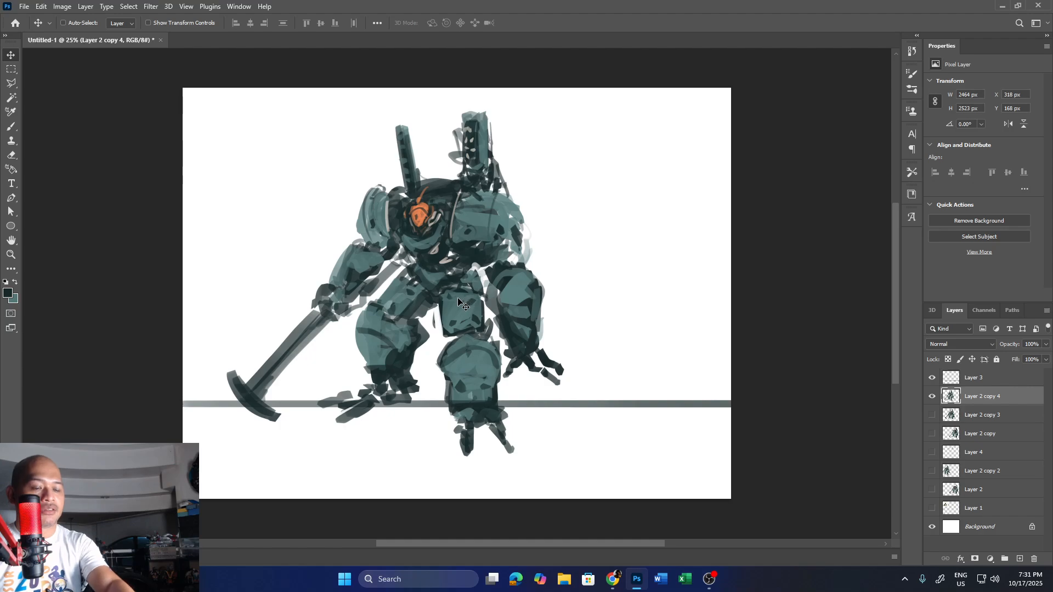
# - Outline the free arm and shoulder, on the side without the hammer, with the Polygonal Lasso and cut them out of Layer 2 copy 4
pyautogui.press('l')
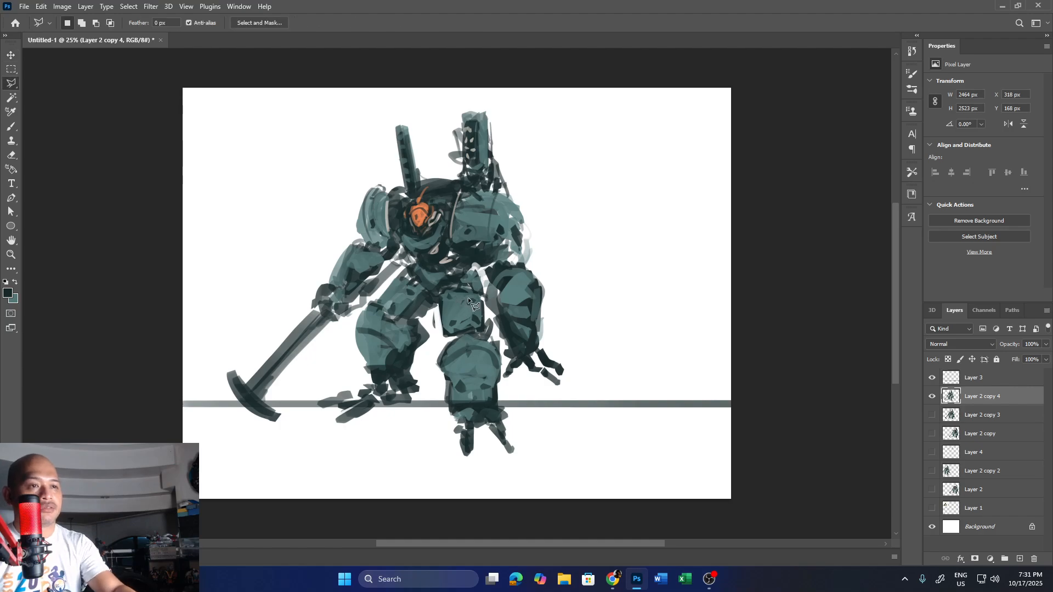
pyautogui.click(483, 265)
pyautogui.click(459, 190)
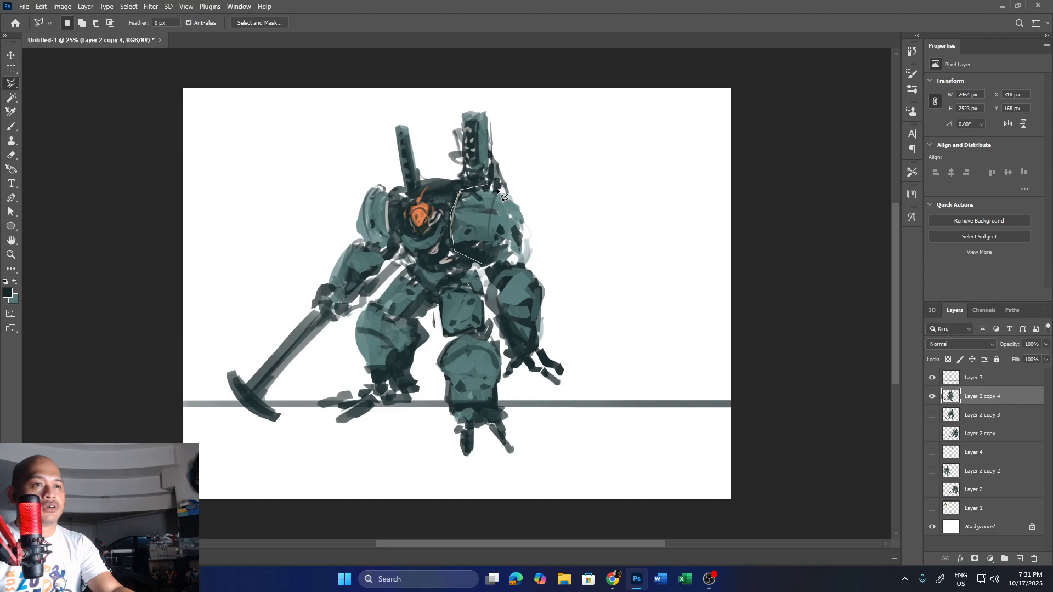
pyautogui.click(491, 187)
pyautogui.click(534, 208)
pyautogui.click(547, 252)
pyautogui.click(578, 345)
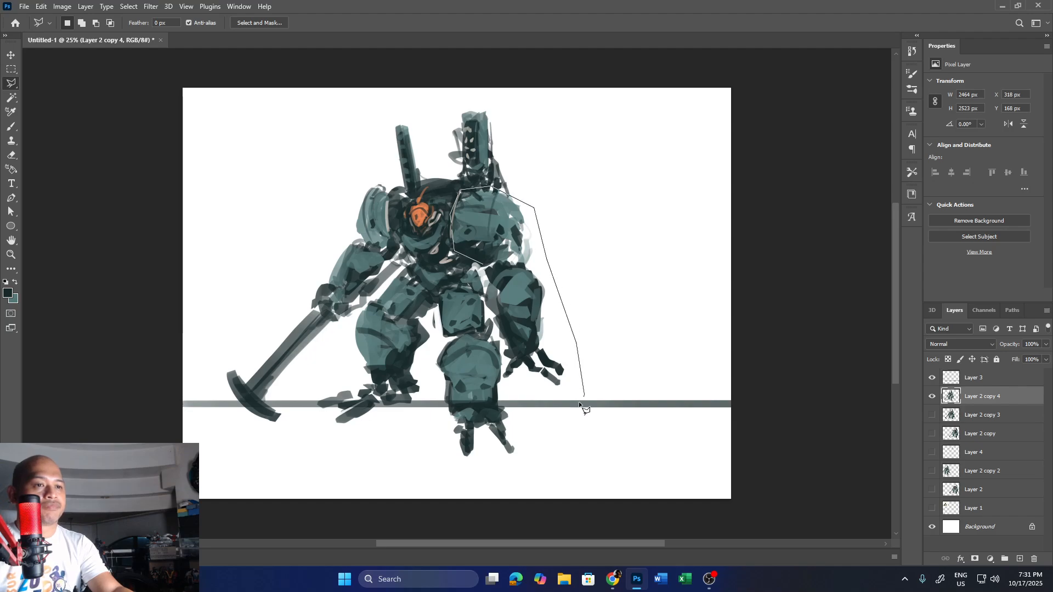
pyautogui.click(585, 394)
pyautogui.click(504, 402)
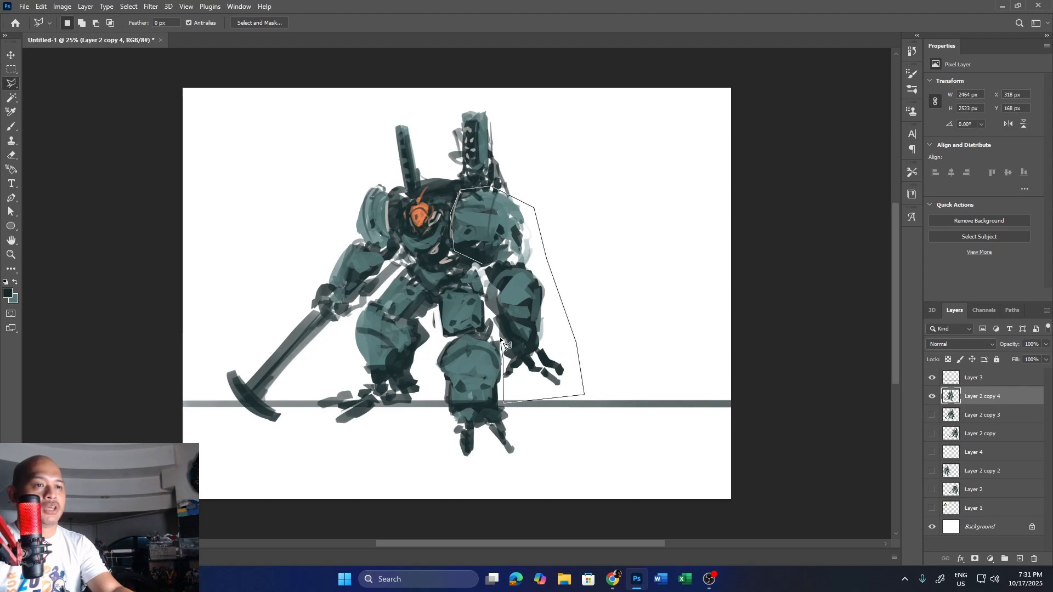
pyautogui.click(482, 266)
pyautogui.hotkey('ctrl', 'v')
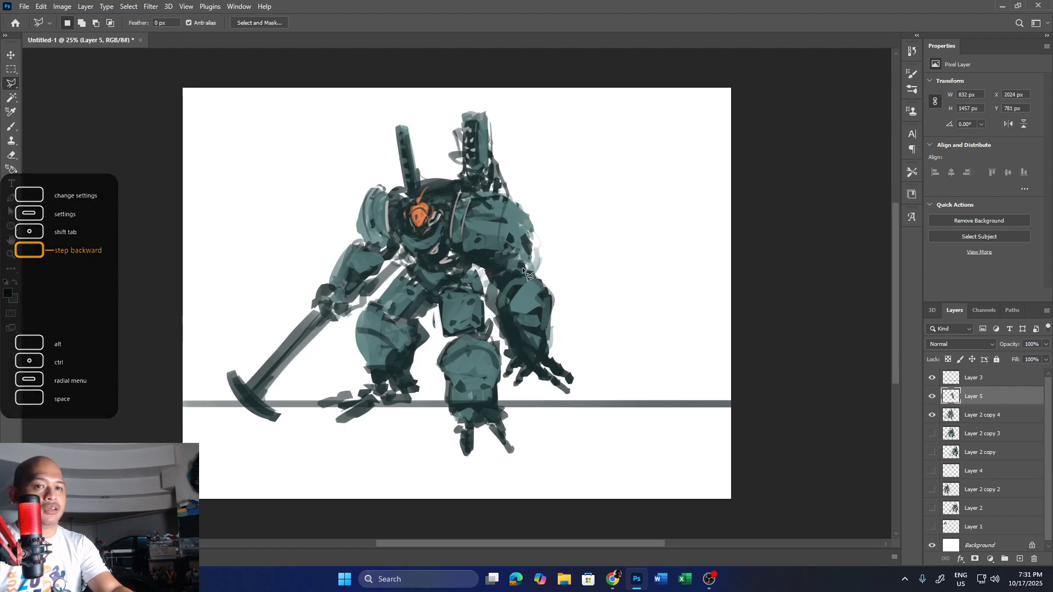
pyautogui.hotkey('ctrl', 'z')
pyautogui.hotkey('ctrl', 'x')
pyautogui.press('v')
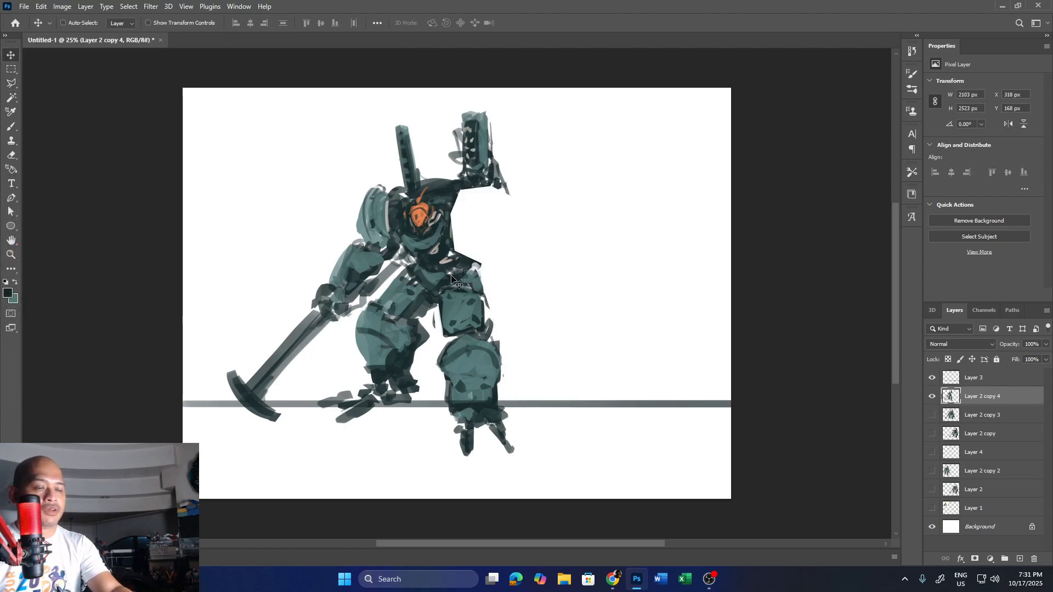
# - Paste the cut-out arm and shoulder as a separate layer beside the robot's torso, undoing the misplaced body move
pyautogui.moveTo(452, 257)
pyautogui.mouseDown()
pyautogui.moveTo(578, 243)
pyautogui.moveTo(506, 254)
pyautogui.moveTo(531, 233)
pyautogui.moveTo(598, 226)
pyautogui.moveTo(527, 268)
pyautogui.moveTo(565, 269)
pyautogui.mouseUp()
pyautogui.hotkey('ctrl', 'z')
pyautogui.hotkey('ctrl', 'v')
# - Paint a large dark oval shoulder socket on the torso's open side in Layer 2 copy 4 with a 100 px brush
pyautogui.click(979, 415)
pyautogui.press('b')
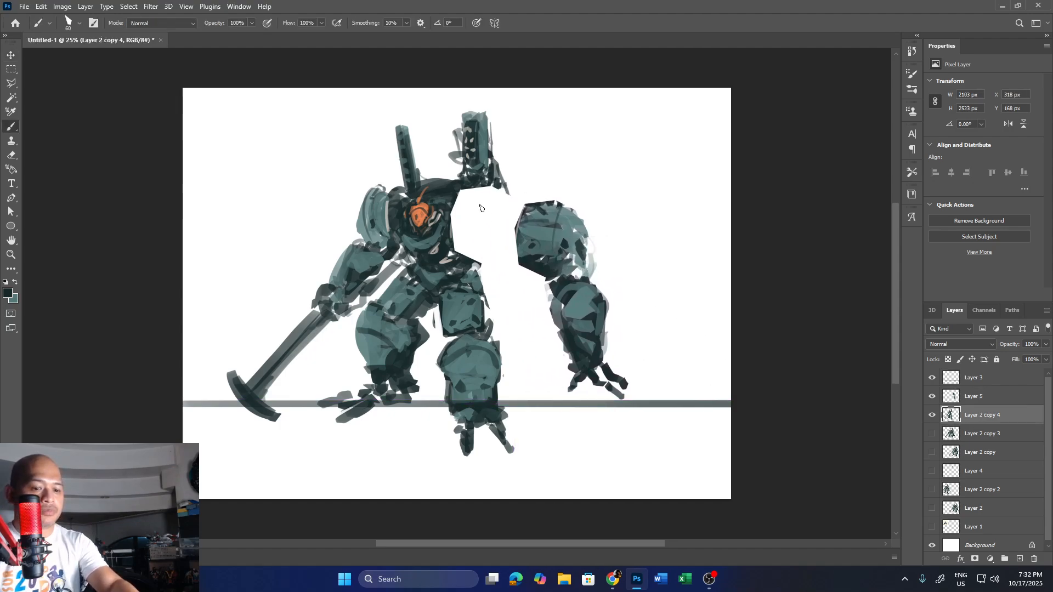
pyautogui.press(']')
pyautogui.press(']')
pyautogui.moveTo(469, 190)
pyautogui.mouseDown()
pyautogui.moveTo(452, 222)
pyautogui.moveTo(462, 238)
pyautogui.moveTo(457, 209)
pyautogui.moveTo(454, 245)
pyautogui.moveTo(458, 236)
pyautogui.moveTo(471, 248)
pyautogui.moveTo(466, 207)
pyautogui.moveTo(466, 251)
pyautogui.moveTo(489, 204)
pyautogui.moveTo(464, 190)
pyautogui.moveTo(465, 247)
pyautogui.mouseUp()
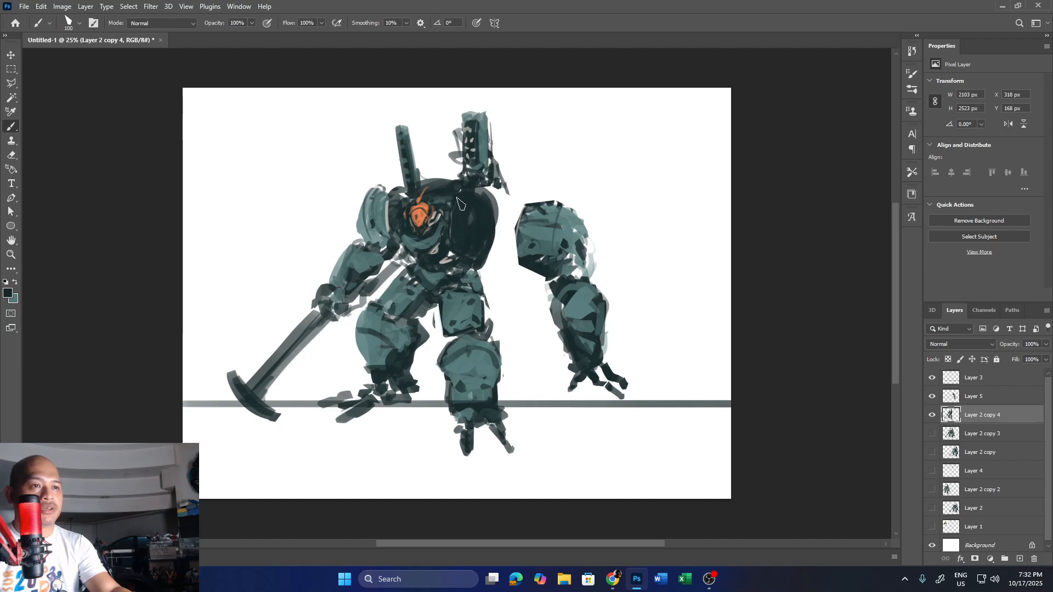
# - Block in a faint lighter teal oval inside the dark shoulder socket, undoing a stroke and reducing the brush size
pyautogui.press('x')
pyautogui.moveTo(453, 198)
pyautogui.mouseDown()
pyautogui.moveTo(454, 243)
pyautogui.moveTo(449, 226)
pyautogui.mouseUp()
pyautogui.hotkey('ctrl', 'z')
pyautogui.press('[')
pyautogui.press('[')
pyautogui.press('[')
pyautogui.press('[')
pyautogui.press('x')
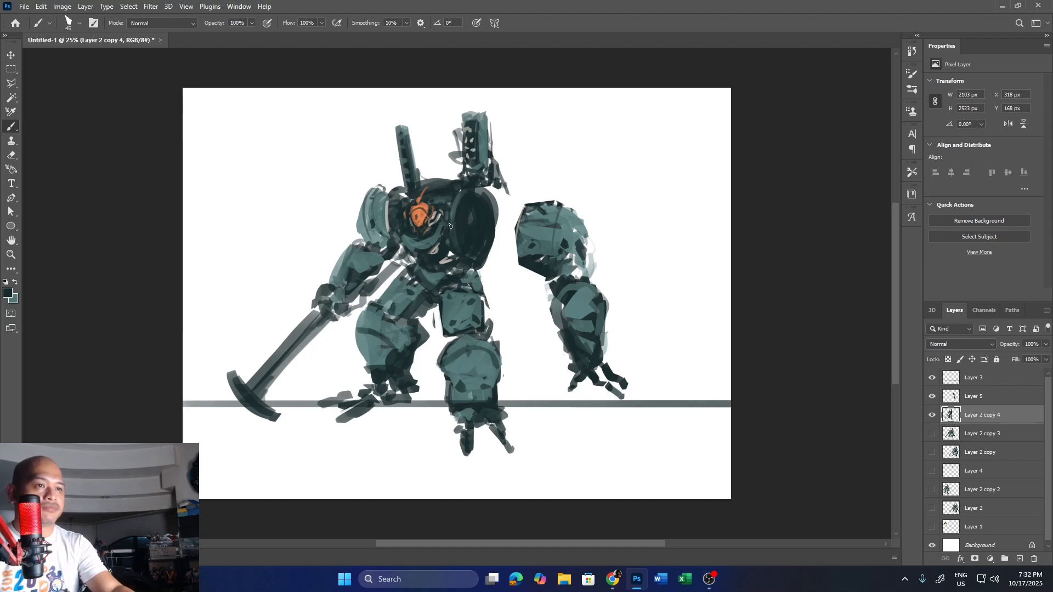
# - Add teal highlight strokes and dark ring lines inside the shoulder socket with a 30 px brush
pyautogui.press('x')
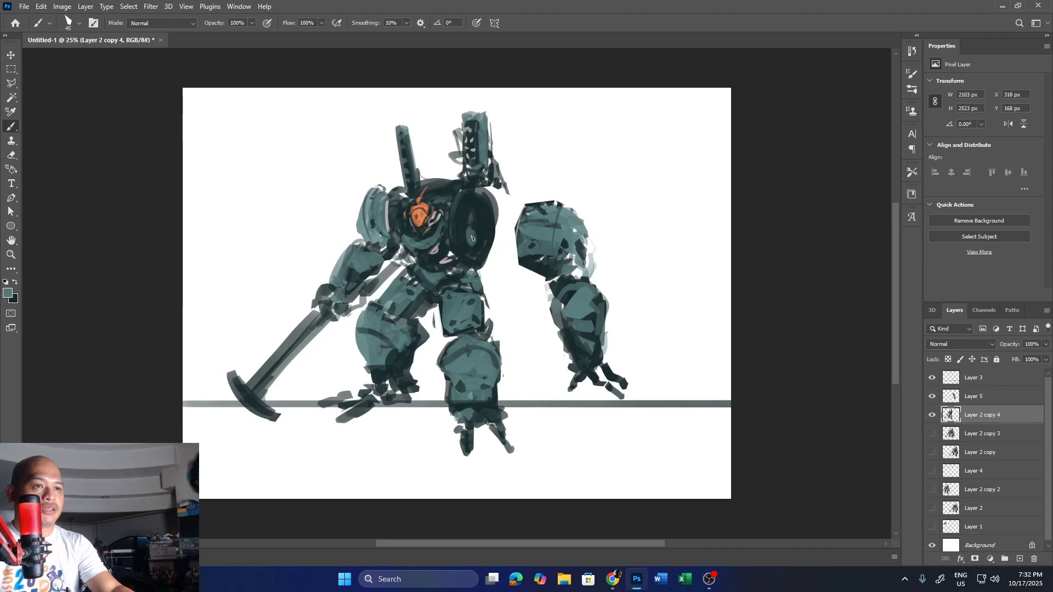
pyautogui.press('[')
pyautogui.press('[')
pyautogui.press('[')
pyautogui.moveTo(479, 204); pyautogui.dragTo(482, 235)
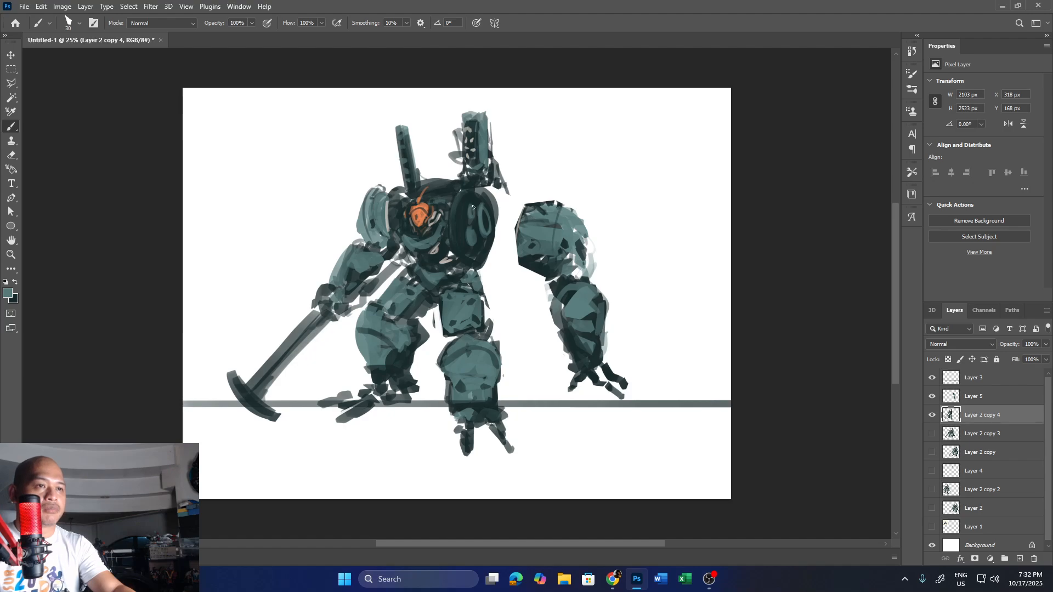
pyautogui.press('x')
pyautogui.press('x')
pyautogui.keyDown('alt'); pyautogui.click(471, 267); pyautogui.keyUp('alt')
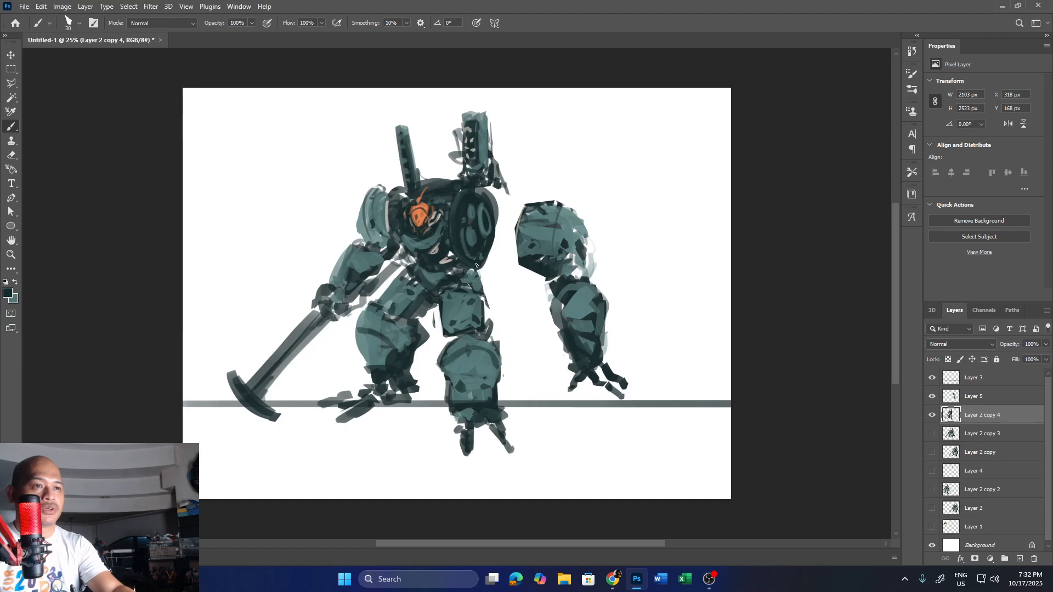
# - Sample the light grey from the opposite shoulder and detail the socket's center with grey and dark accents using a 15 px brush
pyautogui.press('i')
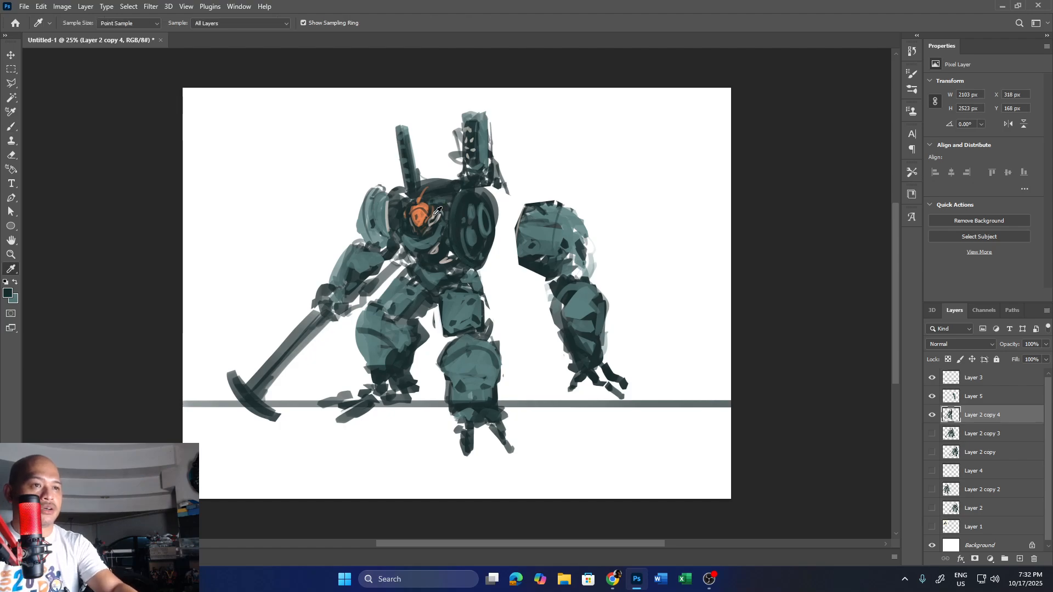
pyautogui.click(387, 221)
pyautogui.press('b')
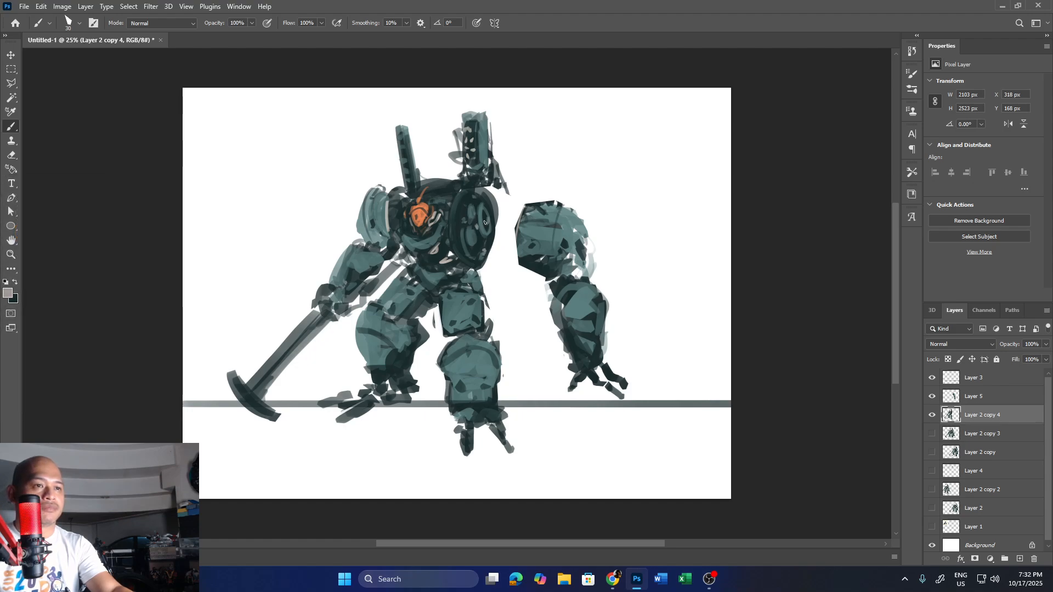
pyautogui.press('[')
pyautogui.press('[')
pyautogui.press('[')
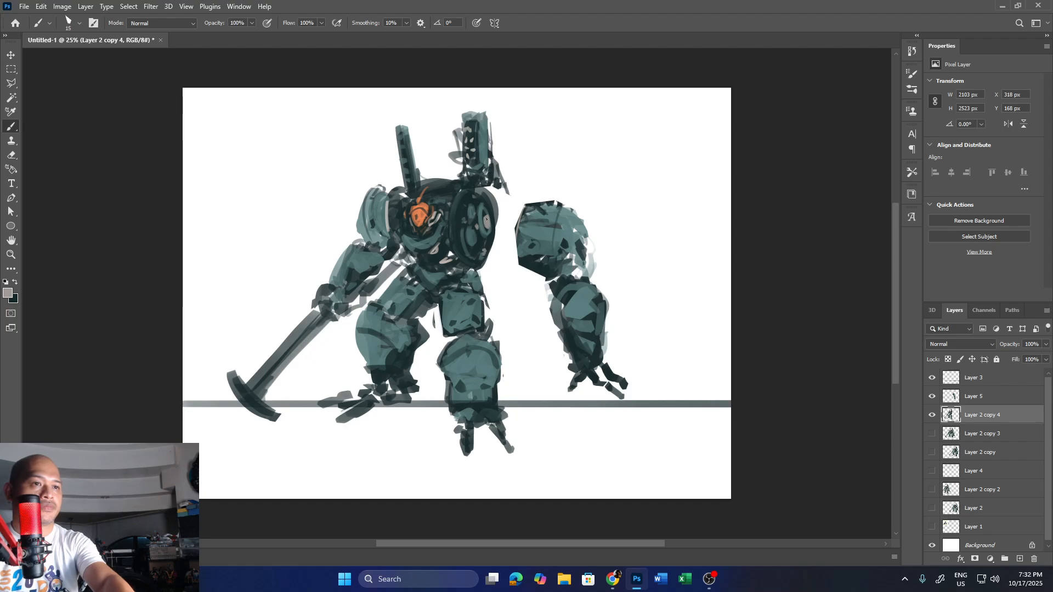
pyautogui.press('x')
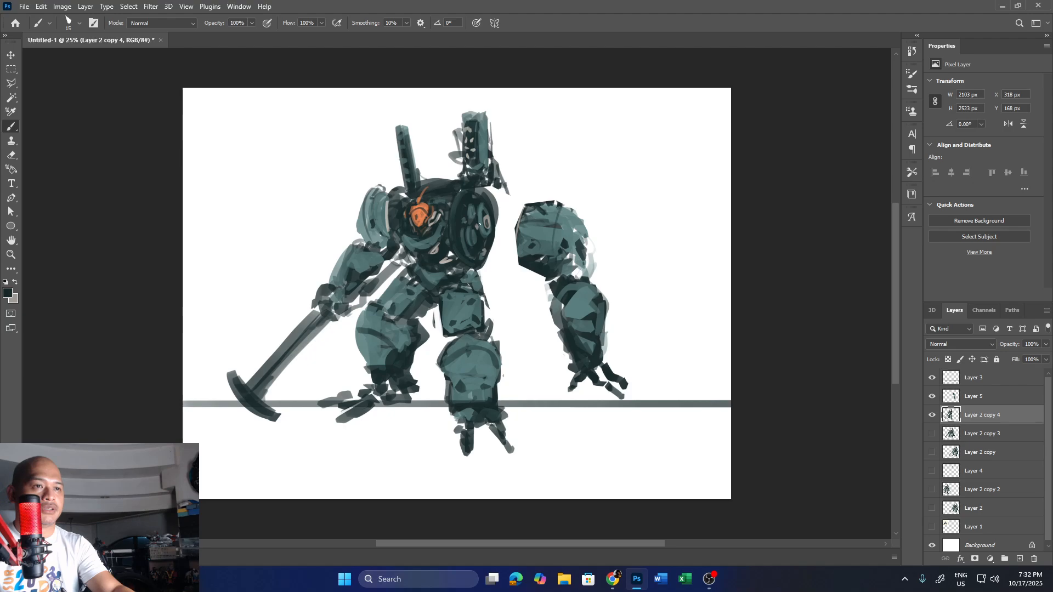
# - Brighten the lower part of the shoulder socket with the Dodge tool set to Highlights
pyautogui.press('o')
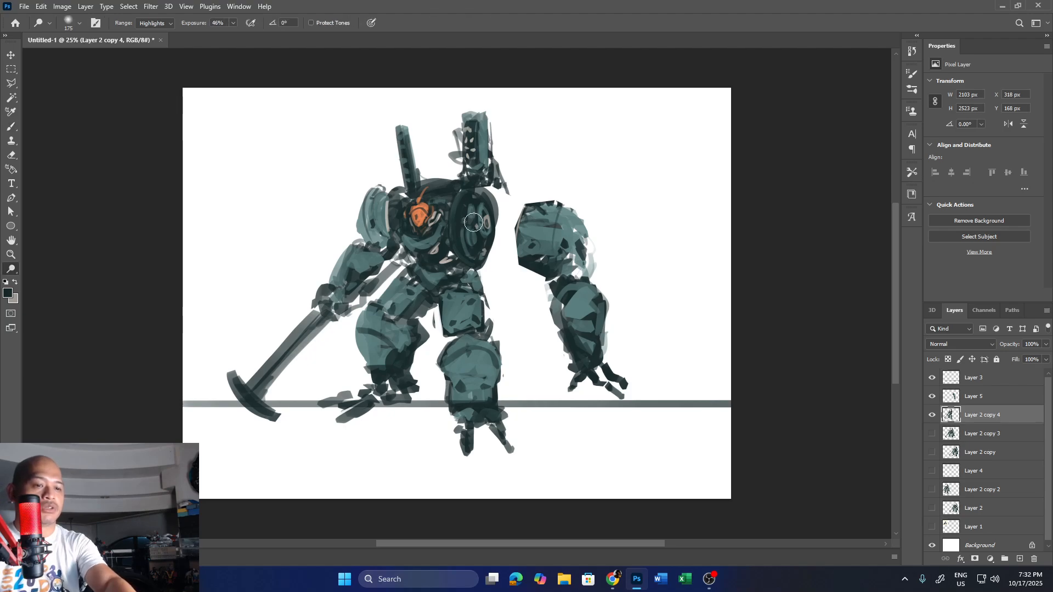
pyautogui.moveTo(476, 231); pyautogui.dragTo(472, 260)
pyautogui.press('b')
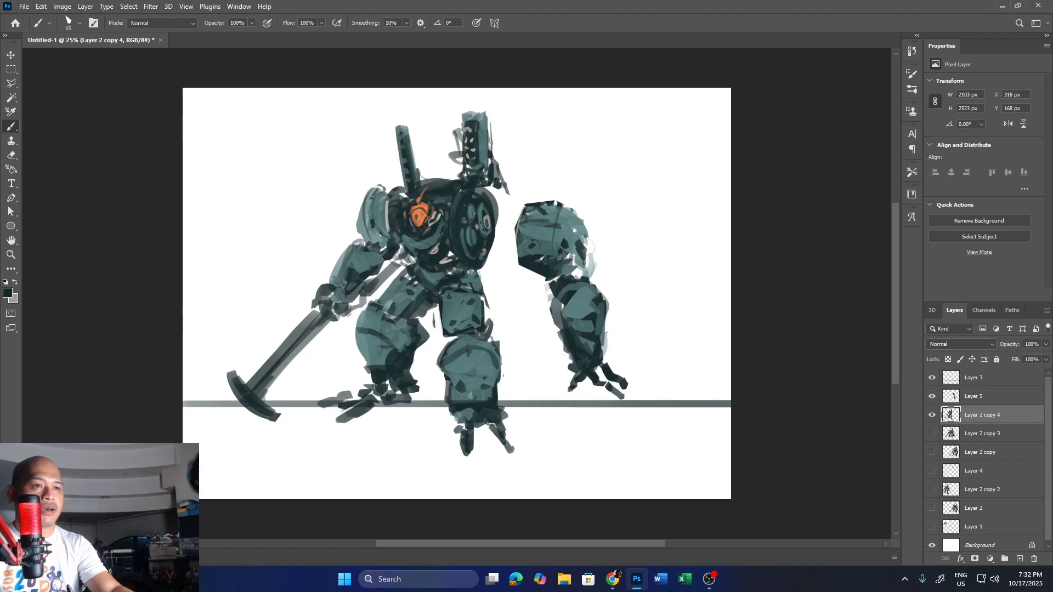
# - Select Layer 5 and move the cut-out arm slightly upward beside the torso
pyautogui.click(974, 397)
pyautogui.press('v')
pyautogui.moveTo(596, 262)
pyautogui.mouseDown()
pyautogui.moveTo(536, 254)
pyautogui.moveTo(520, 247)
pyautogui.moveTo(576, 246)
pyautogui.moveTo(514, 234)
pyautogui.moveTo(561, 234)
pyautogui.mouseUp()
pyautogui.press('b')
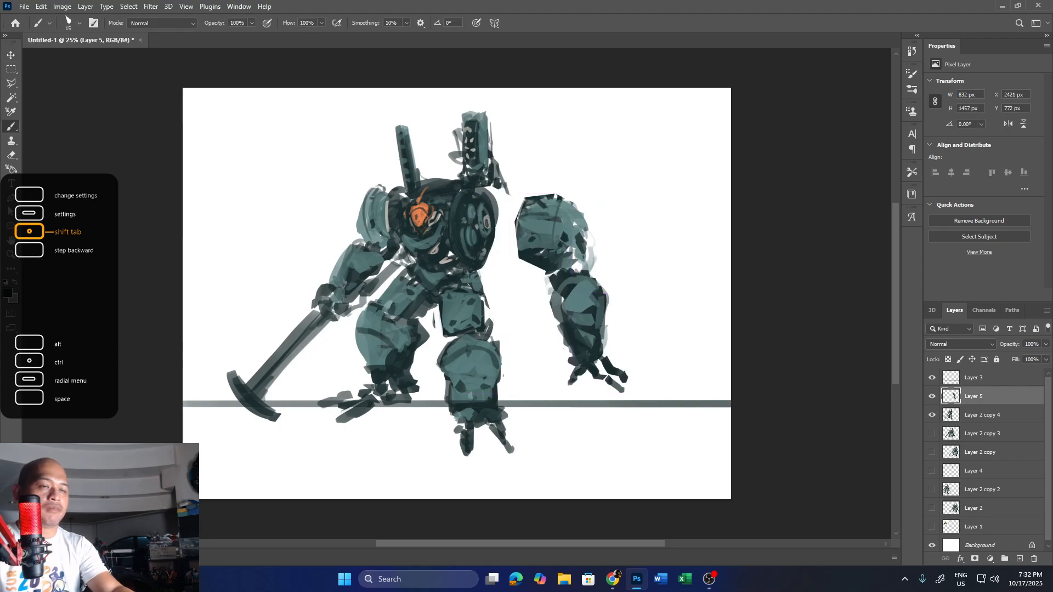
# - Repaint the cut inner edge of the shoulder on Layer 5 as a rounded rim with teal sampled from the shoulder
pyautogui.press('e')
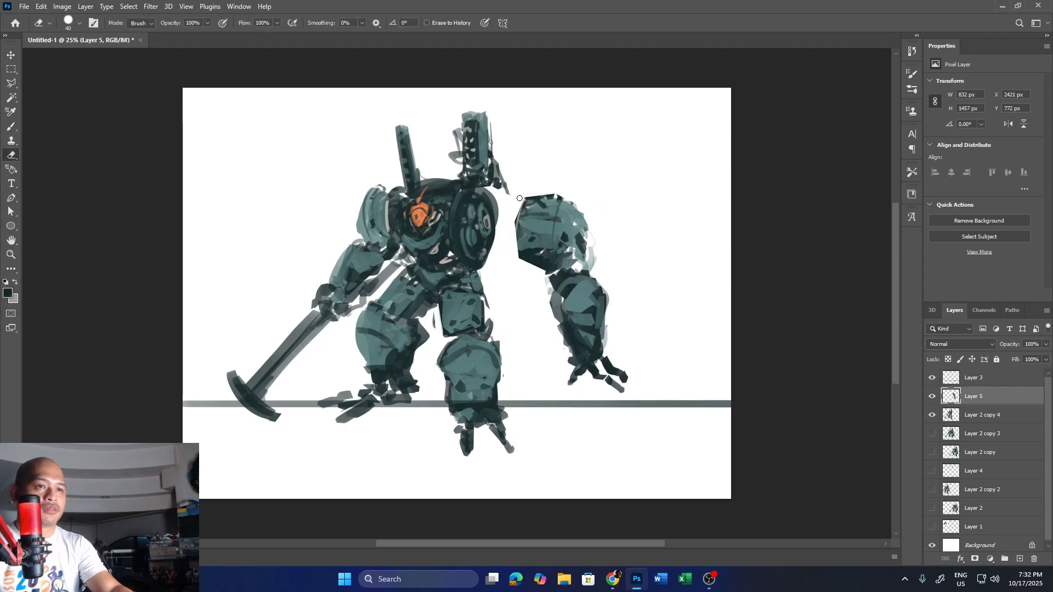
pyautogui.press('b')
pyautogui.press('x')
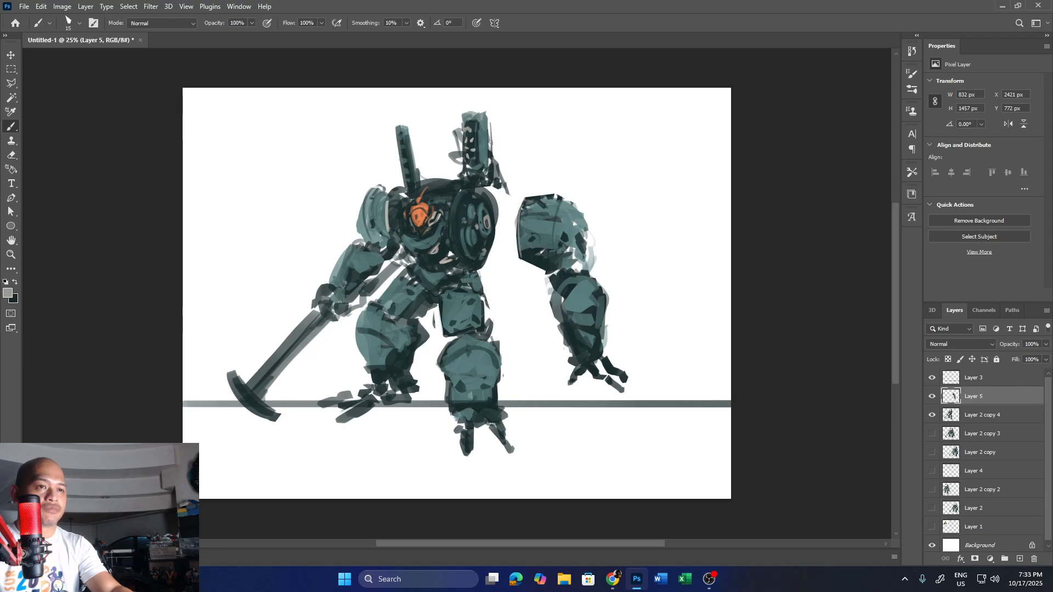
pyautogui.keyDown('alt'); pyautogui.click(529, 231); pyautogui.keyUp('alt')
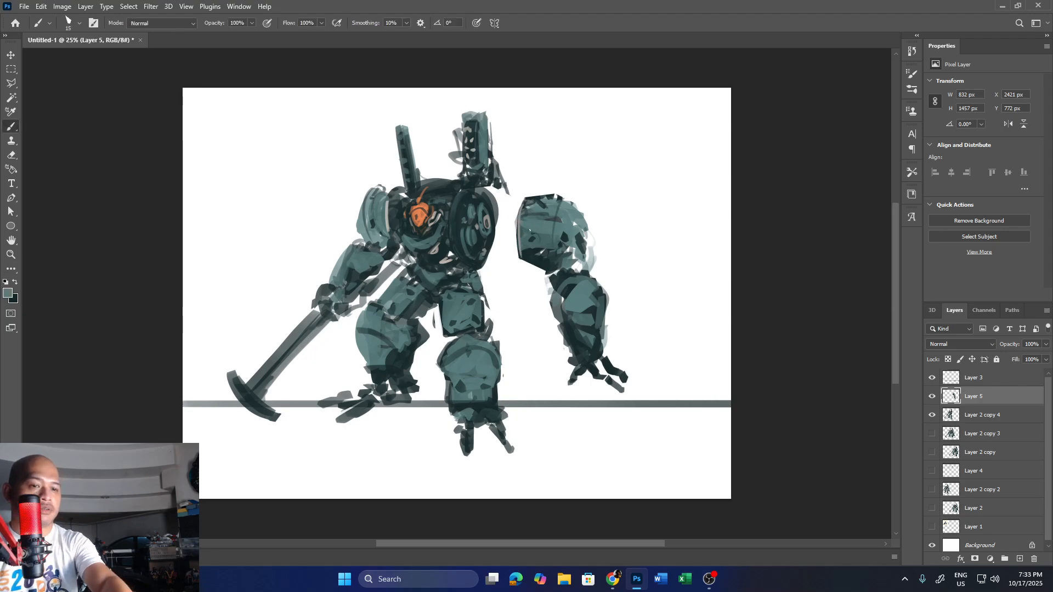
pyautogui.moveTo(521, 214)
pyautogui.mouseDown()
pyautogui.moveTo(518, 253)
pyautogui.moveTo(524, 203)
pyautogui.mouseUp()
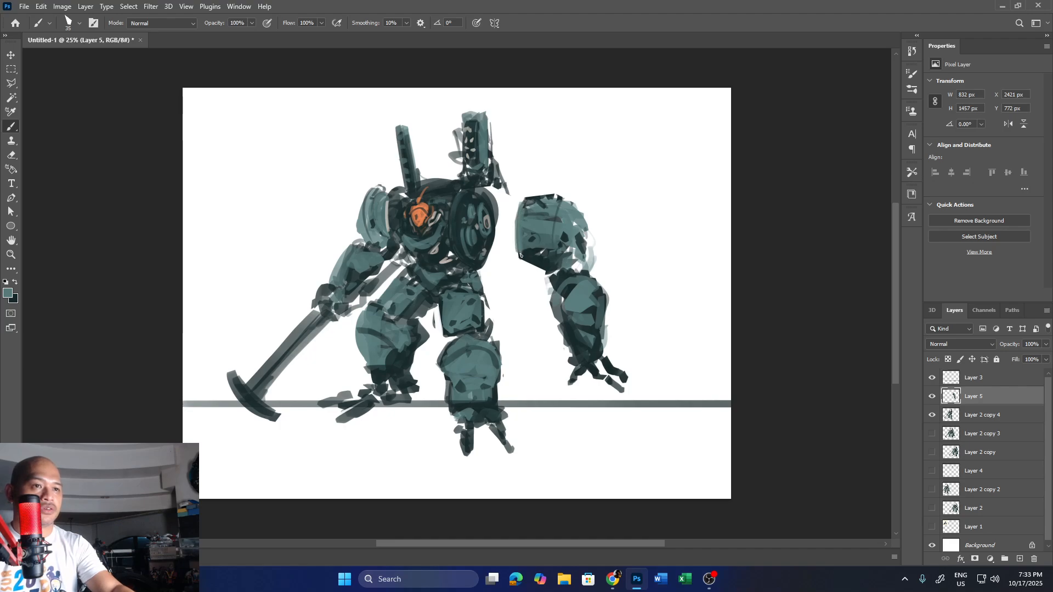
pyautogui.moveTo(520, 243)
pyautogui.mouseDown()
pyautogui.moveTo(516, 207)
pyautogui.moveTo(523, 259)
pyautogui.mouseUp()
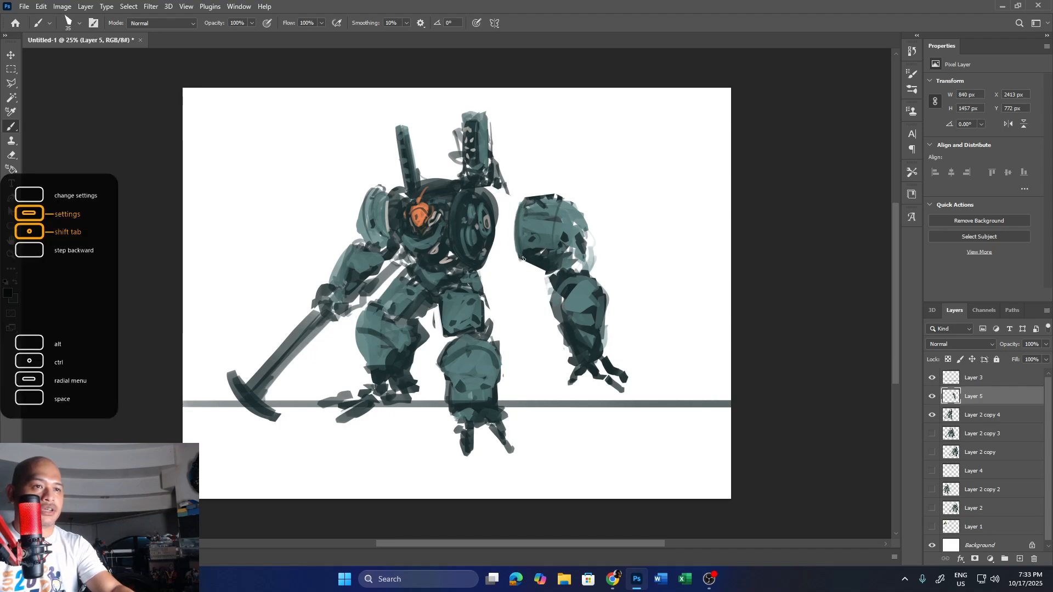
pyautogui.press('x')
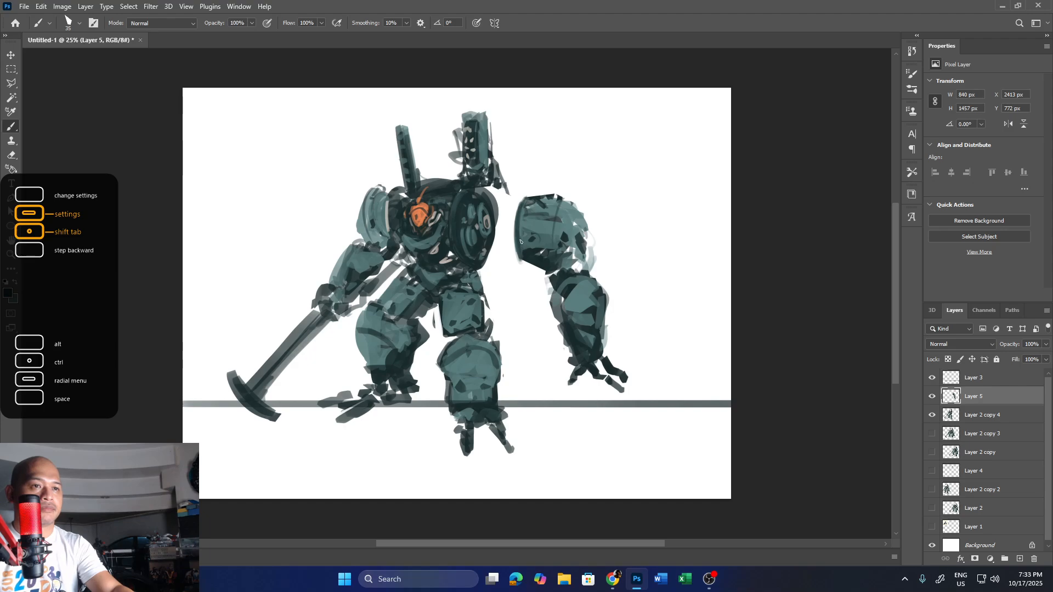
# - Move the arm over the shoulder socket, rotate it -6 degrees, and nudge it left to fit the torso
pyautogui.press('v')
pyautogui.moveTo(550, 227)
pyautogui.mouseDown()
pyautogui.moveTo(494, 227)
pyautogui.moveTo(517, 243)
pyautogui.mouseUp()
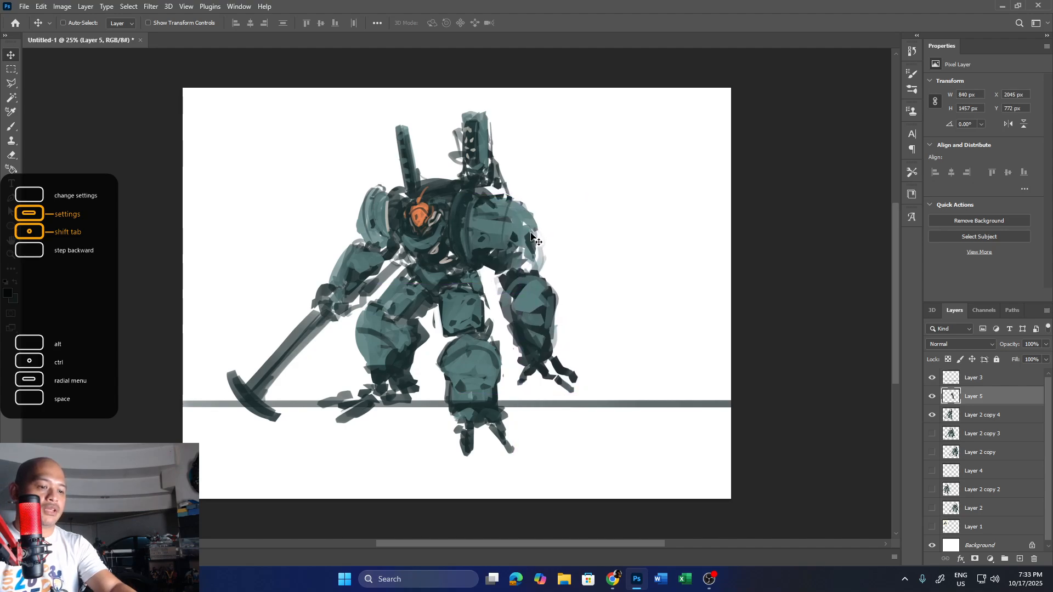
pyautogui.hotkey('ctrl', 't')
pyautogui.moveTo(582, 171); pyautogui.dragTo(551, 187)
pyautogui.press('Left')
pyautogui.press('Left')
pyautogui.press('Left')
pyautogui.press('Left')
pyautogui.press('Left')
pyautogui.press('Left')
pyautogui.press('Left')
pyautogui.press('Left')
pyautogui.press('Left')
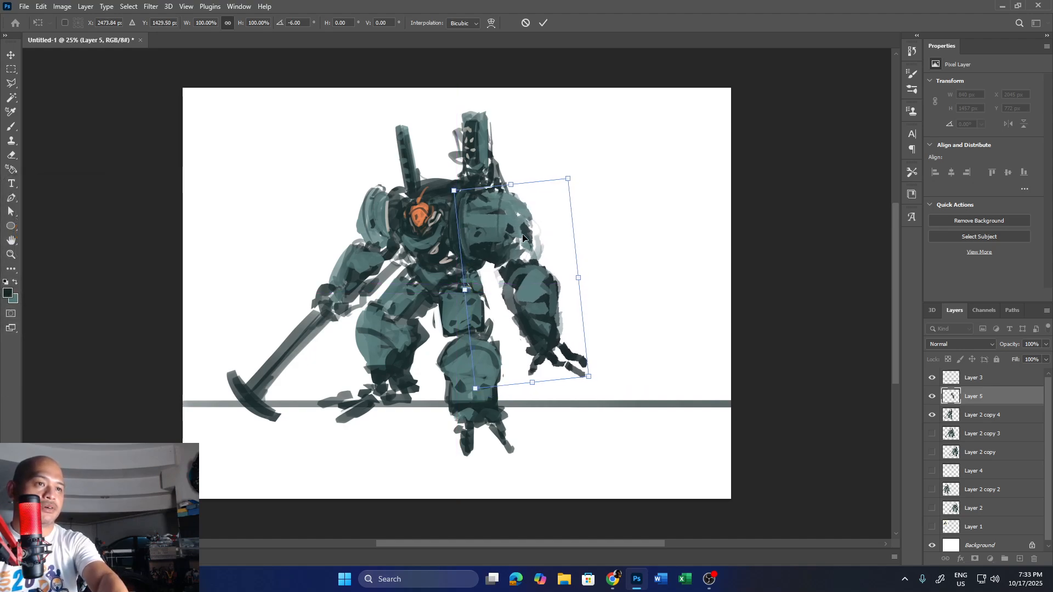
pyautogui.press('Return')
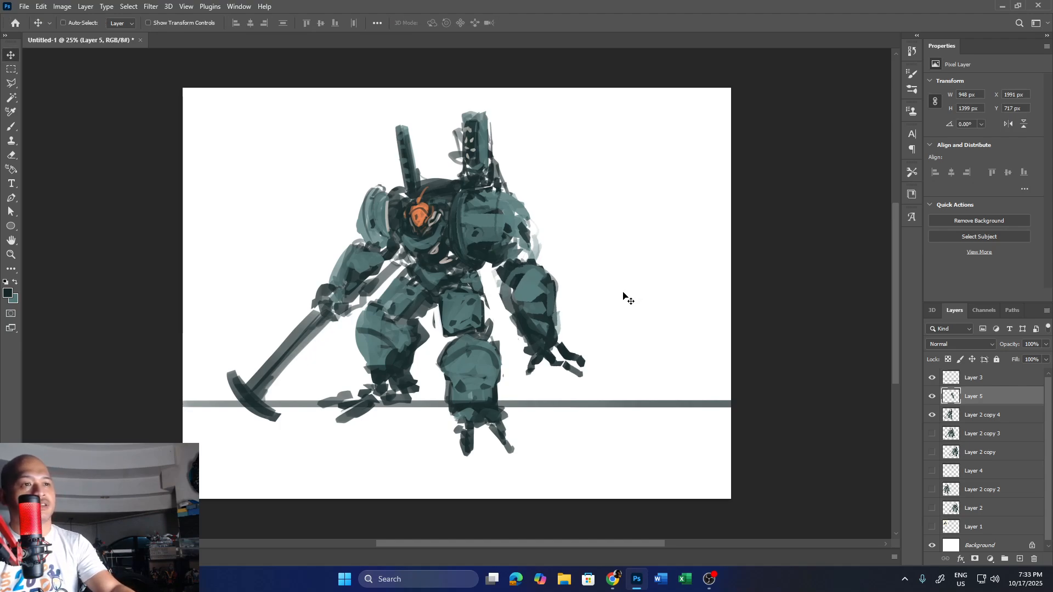
# - Dodge a bright highlight band across the shoulder armor on Layer 5
pyautogui.press('e')
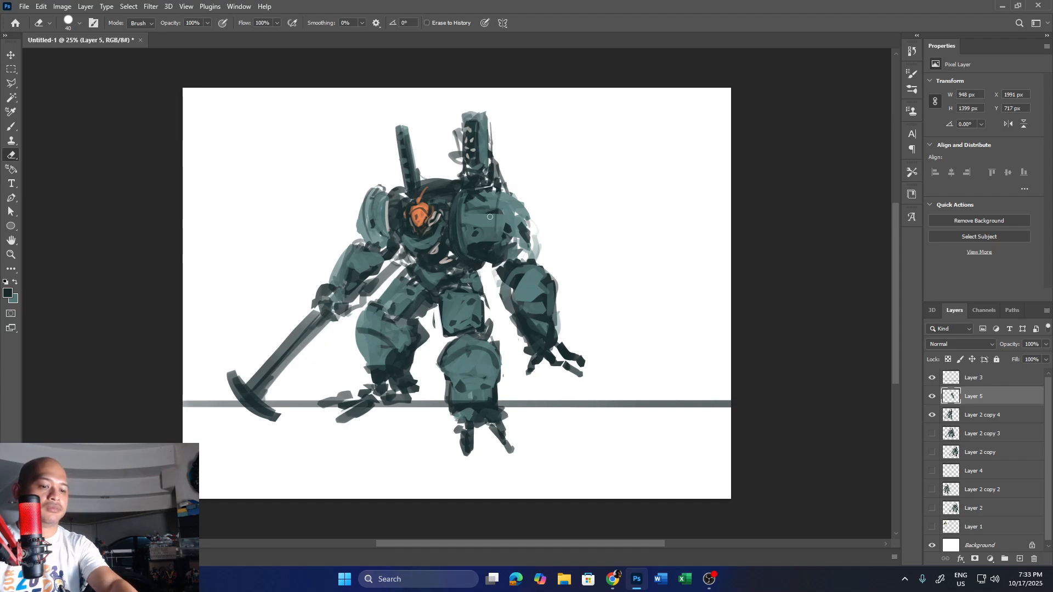
pyautogui.press('o')
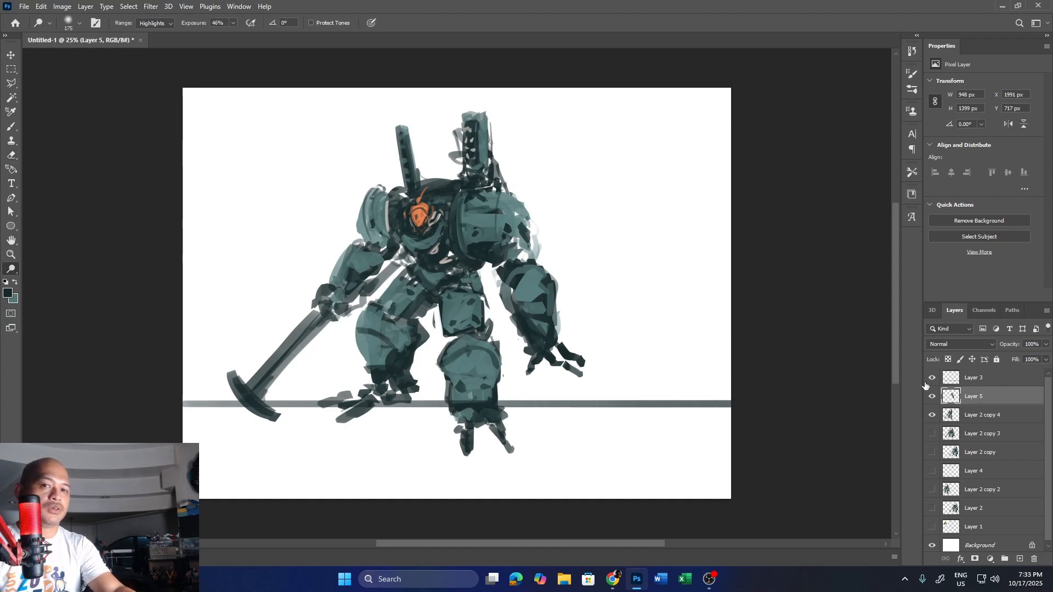
pyautogui.moveTo(447, 225); pyautogui.dragTo(497, 223)
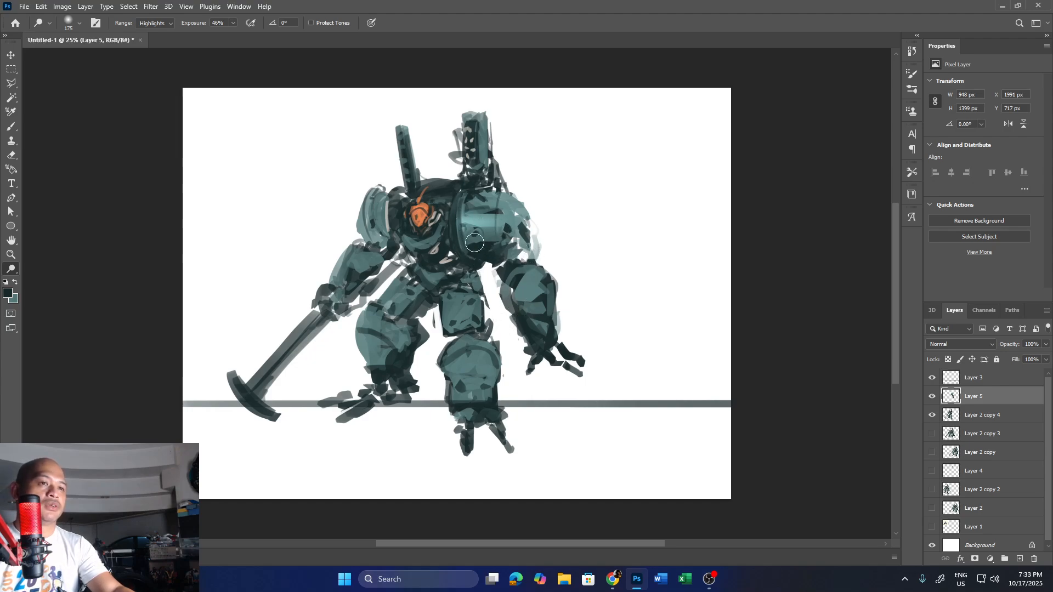
# - Hide Layer 3, select Layer 5 together with Layer 2 copy 4, and move the whole robot right on the canvas
pyautogui.click(932, 378)
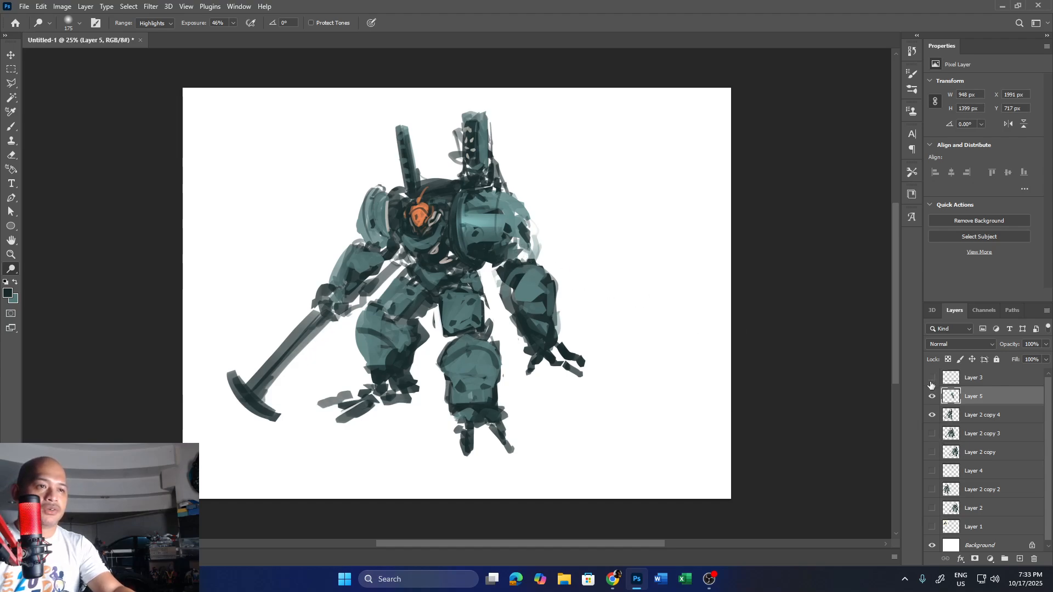
pyautogui.click(990, 415)
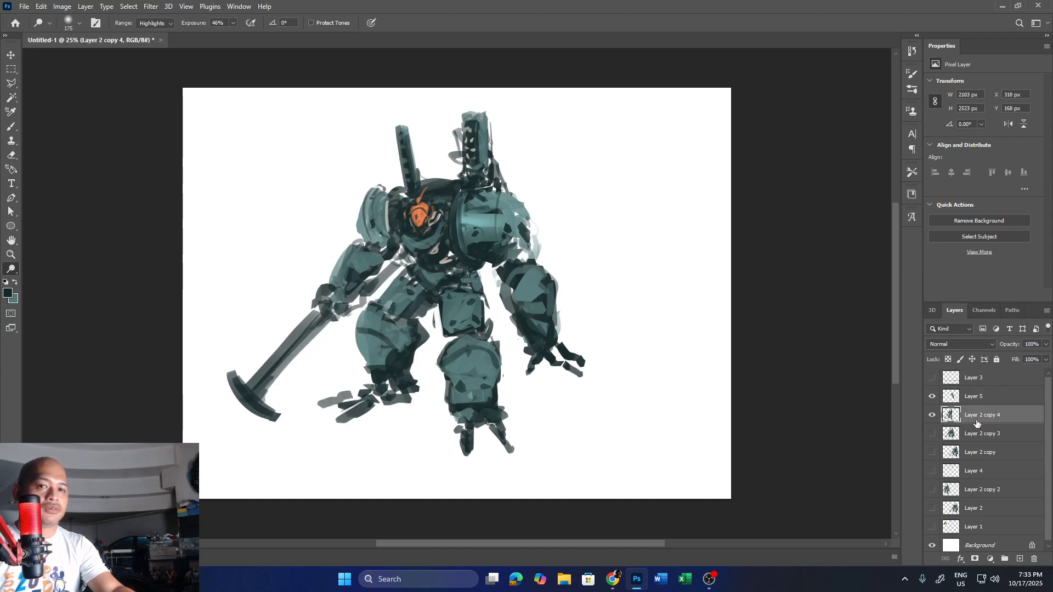
pyautogui.keyDown('shift'); pyautogui.click(975, 396); pyautogui.keyUp('shift')
pyautogui.press('v')
pyautogui.moveTo(479, 375); pyautogui.dragTo(546, 389)
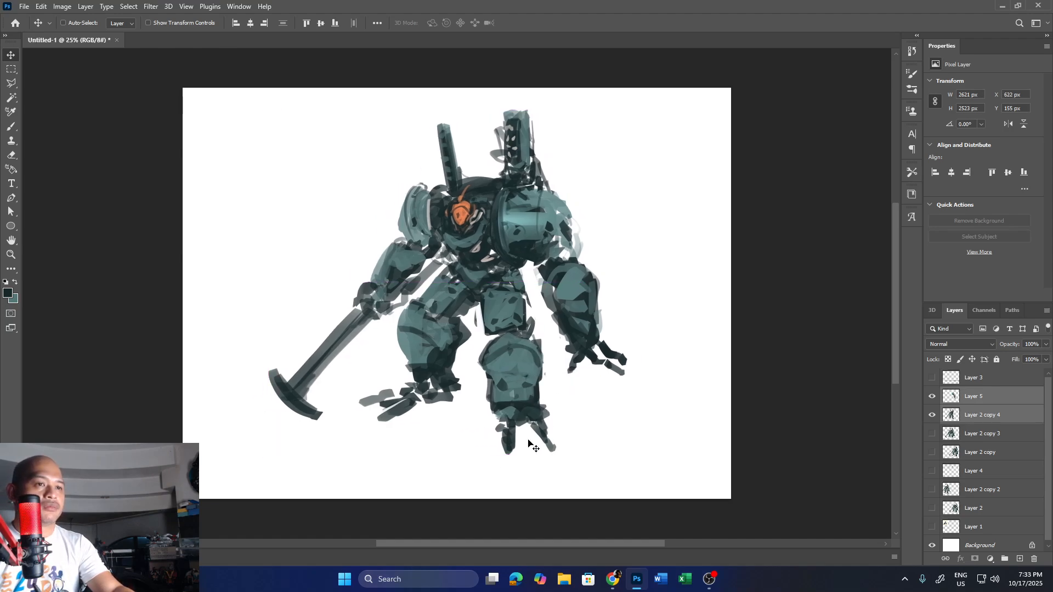